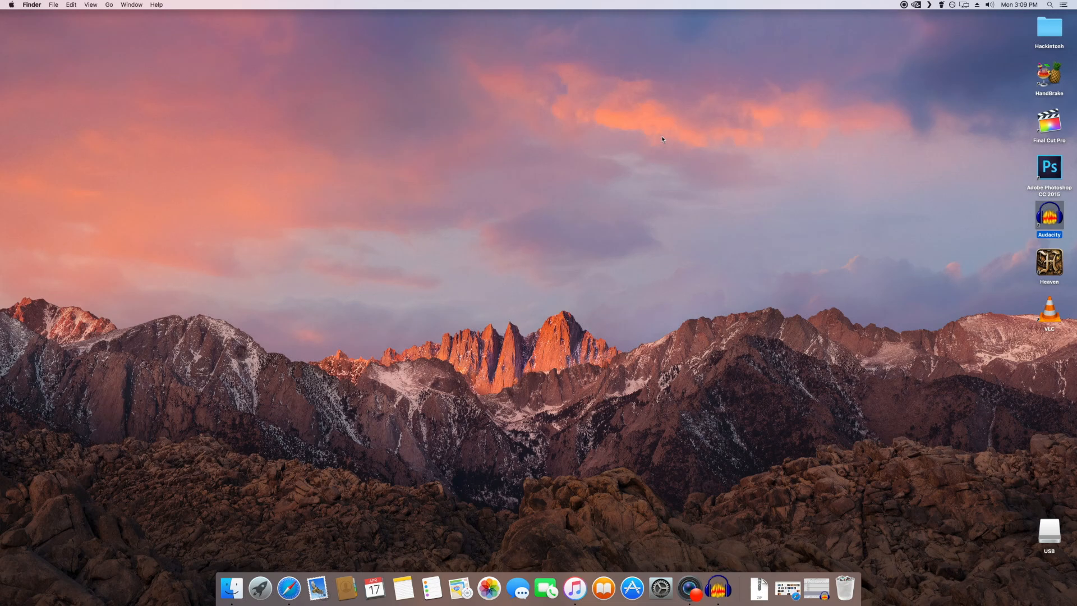
click(662, 140)
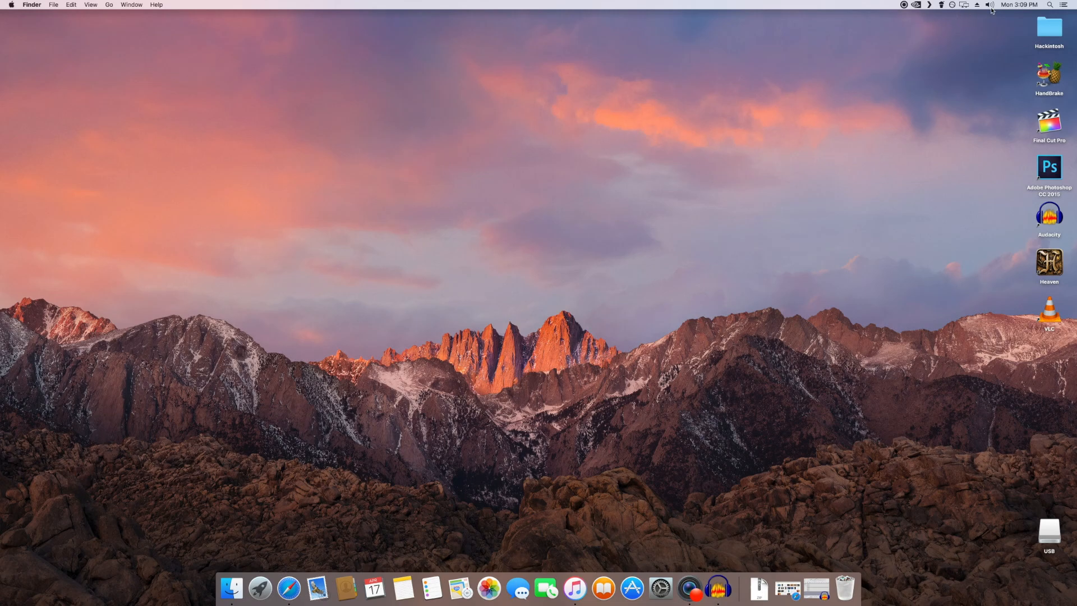
click(1063, 5)
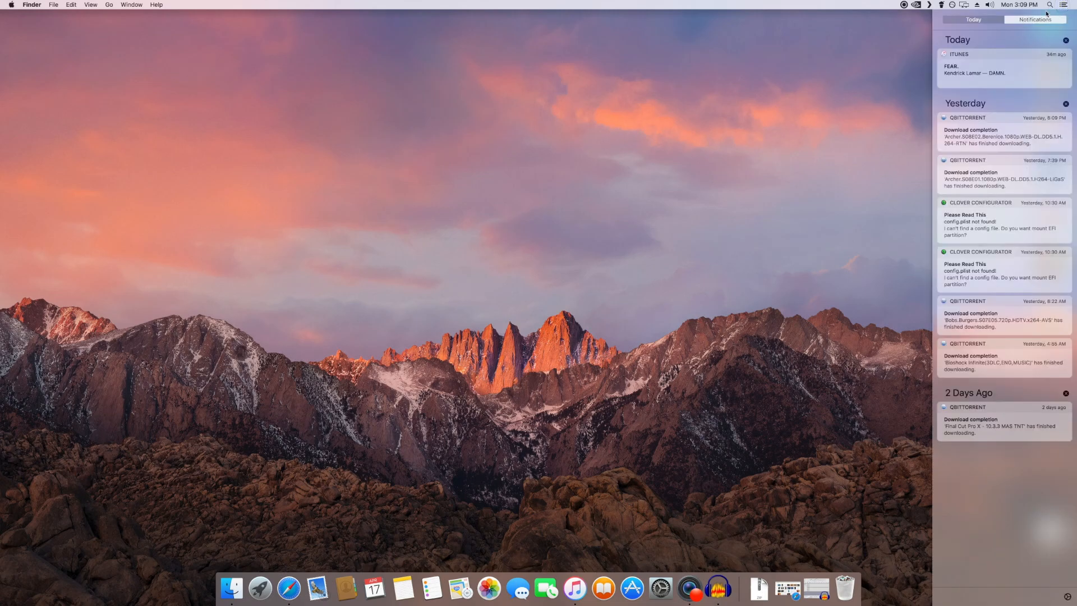
click(1062, 5)
Step: Find and open Disk Utility through a Spotlight search for "disk"
click(1049, 5)
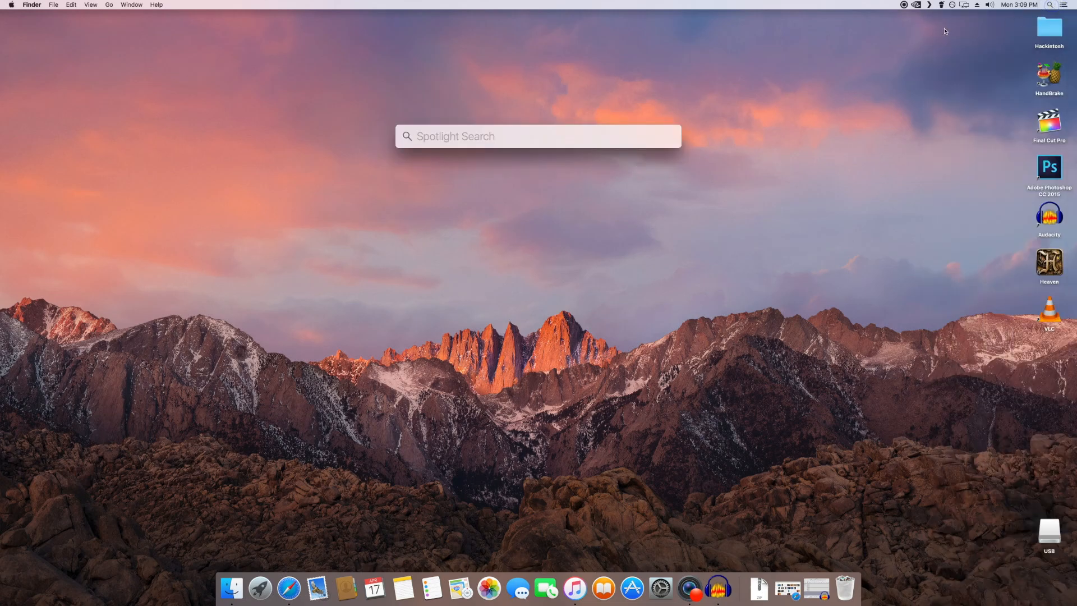
text(disk)
key(Return)
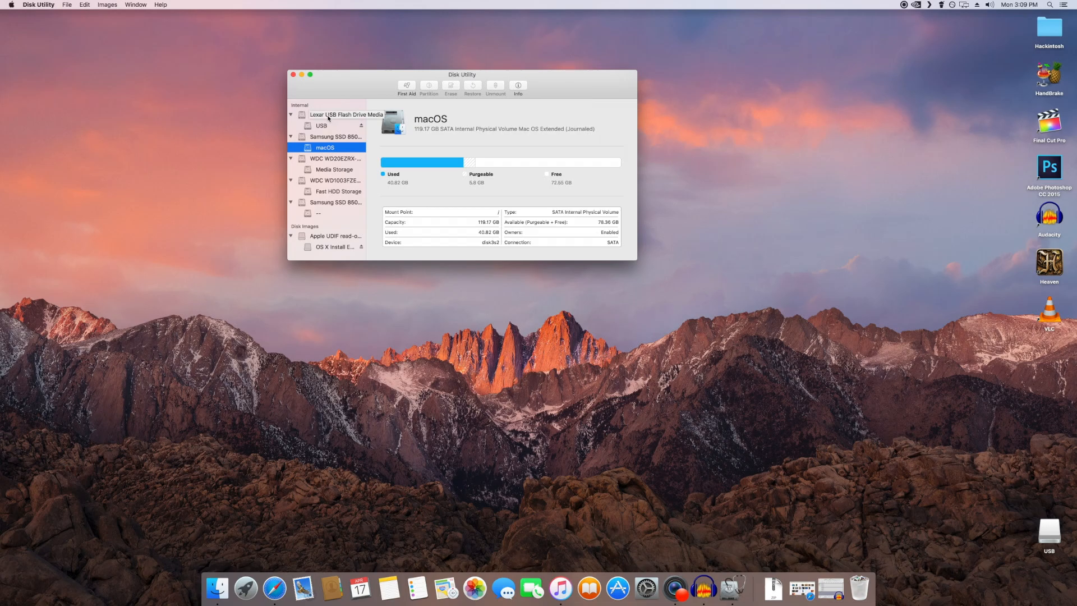
Step: Prepare an erase of the Lexar USB flash drive named USB as Mac OS Extended (Journaled), cancel it, and close Disk Utility
click(328, 117)
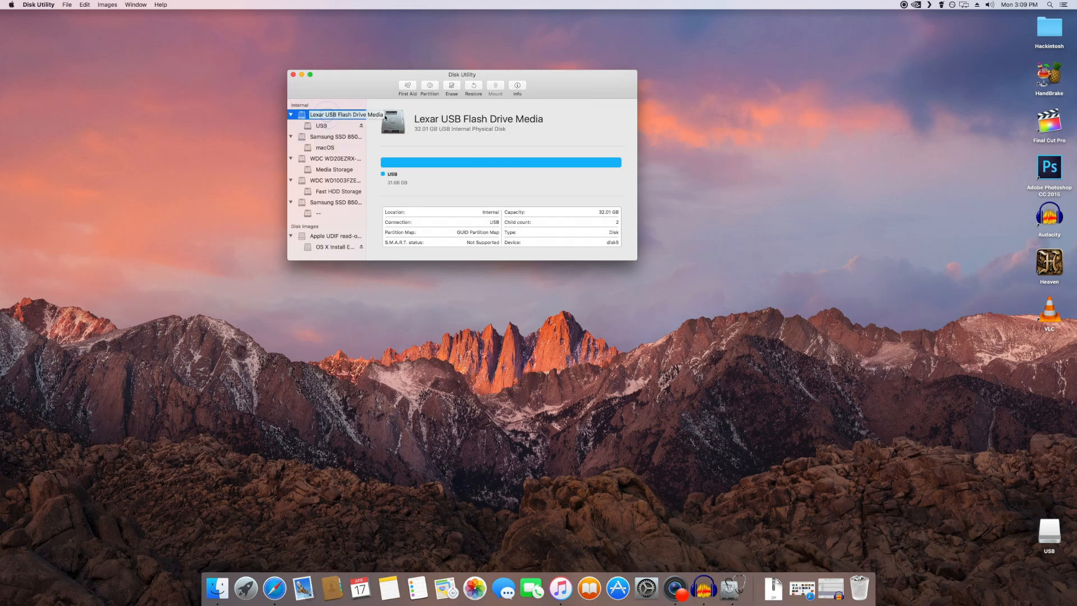
click(452, 85)
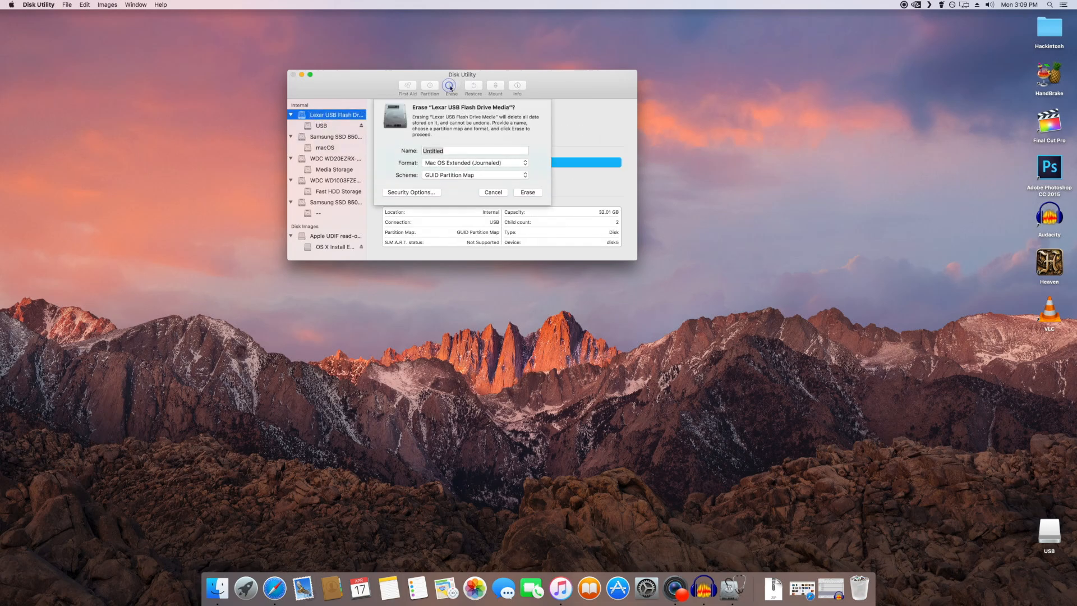
text(USB)
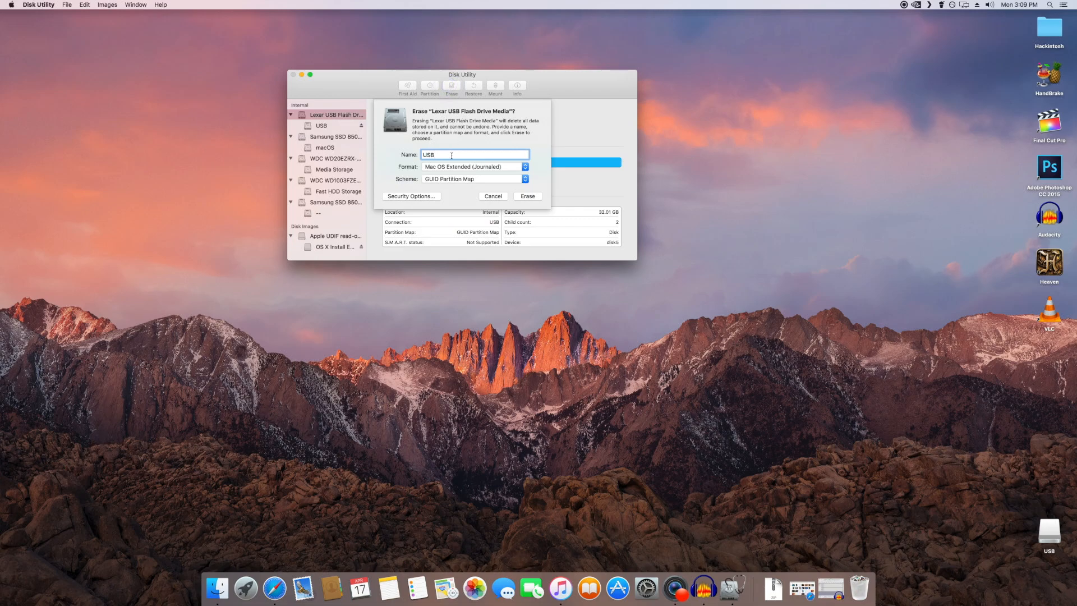
click(445, 169)
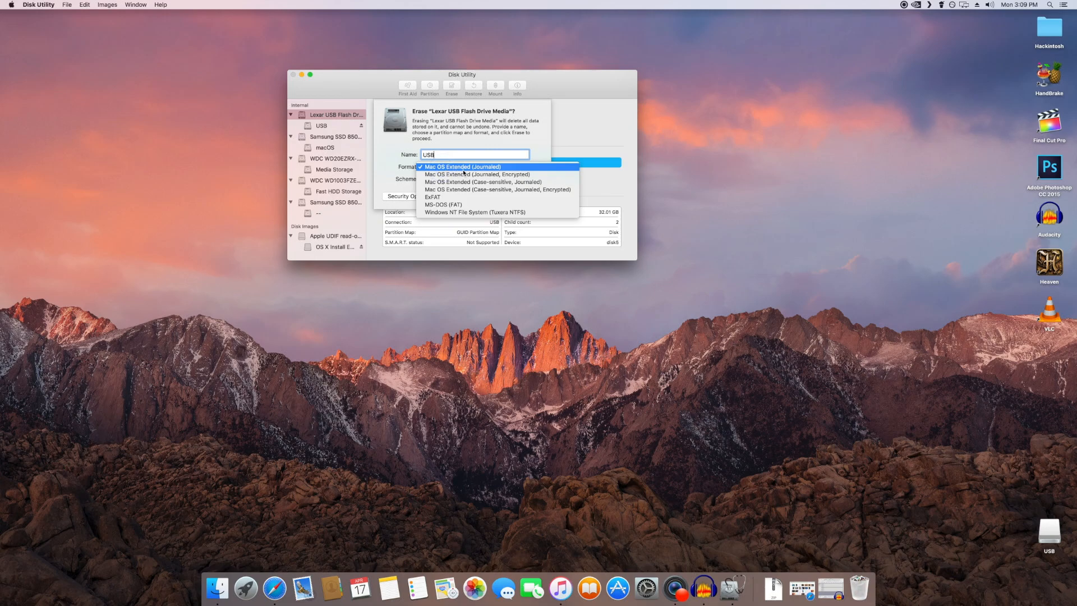
click(462, 168)
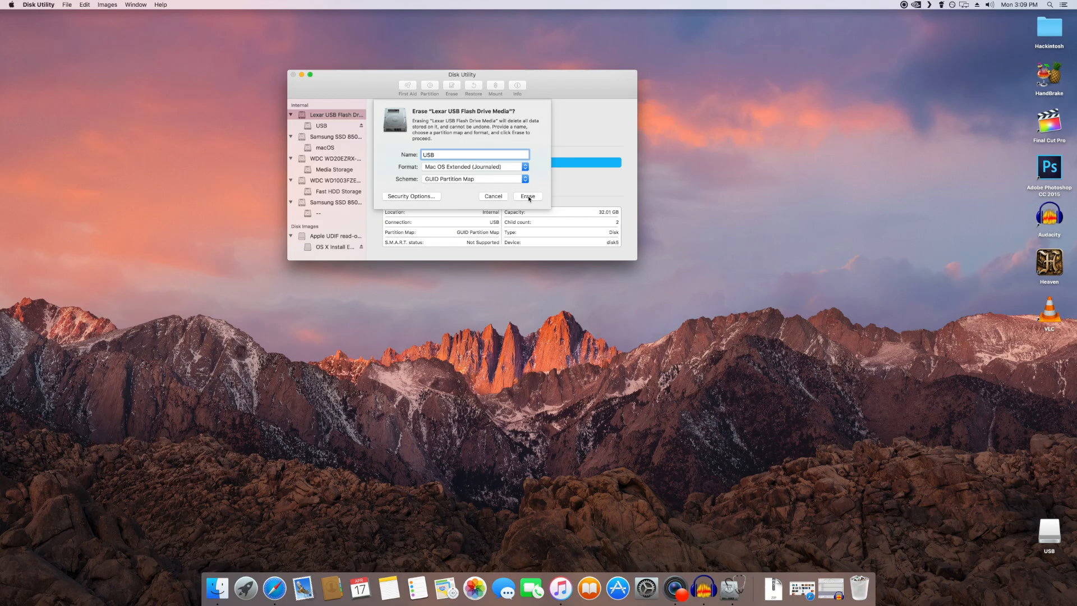
click(490, 196)
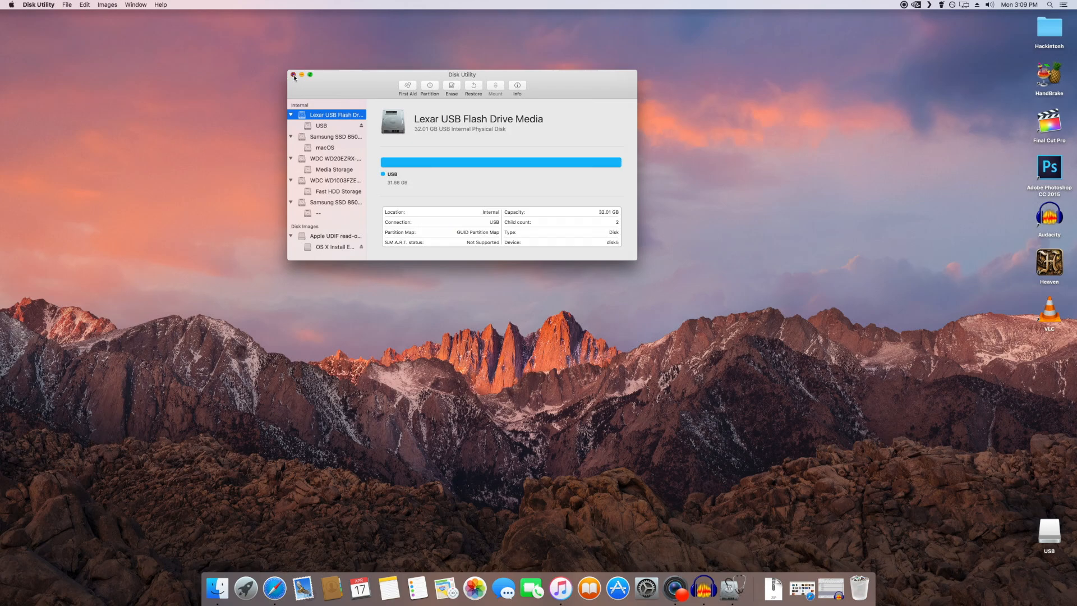
click(293, 74)
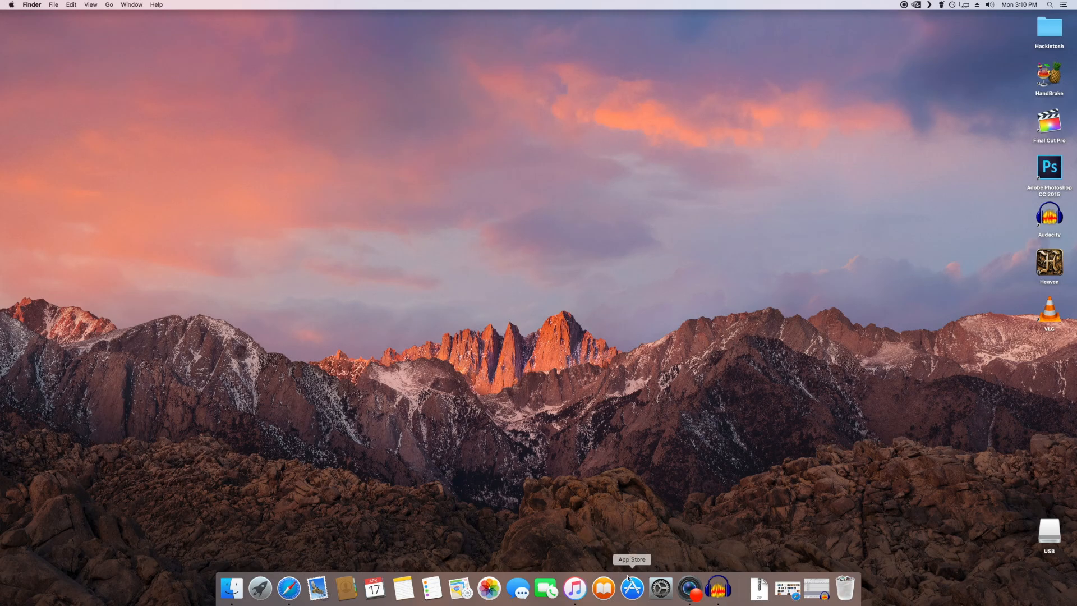
Step: Check the installed applications in Launchpad for the Install macOS Sierra app
click(260, 588)
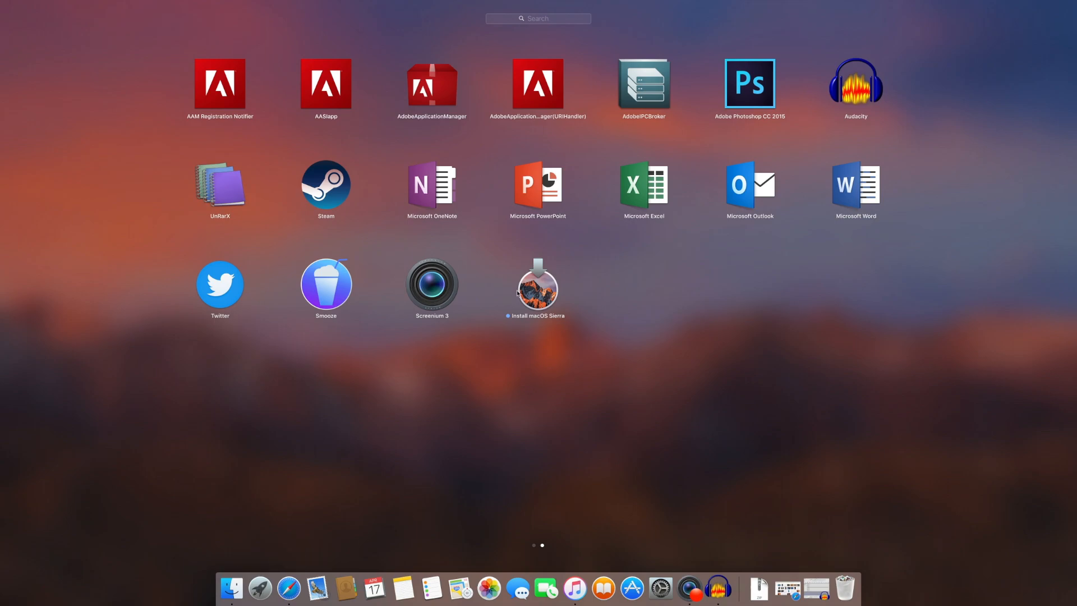
click(583, 369)
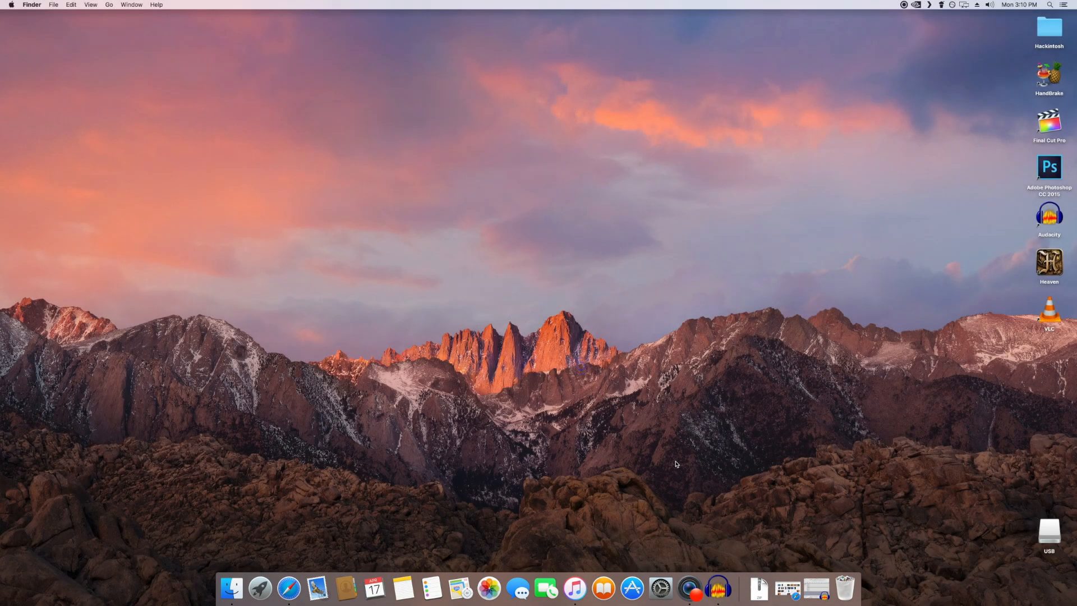
Step: Search the App Store for "macos sierra", view its download page, and check Launchpad for the installer again
click(636, 600)
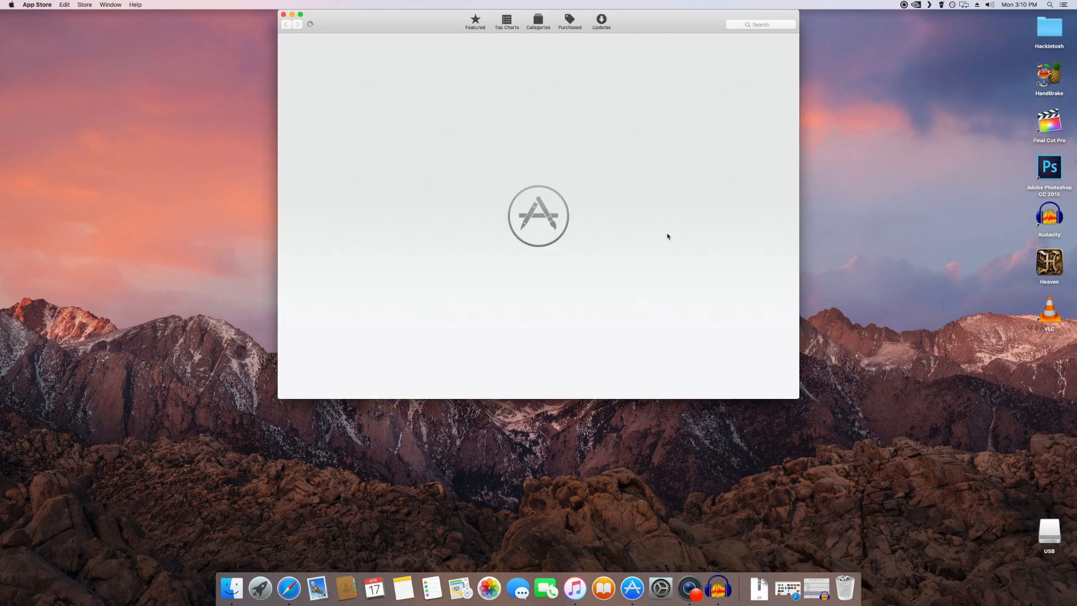
click(775, 26)
text(ma)
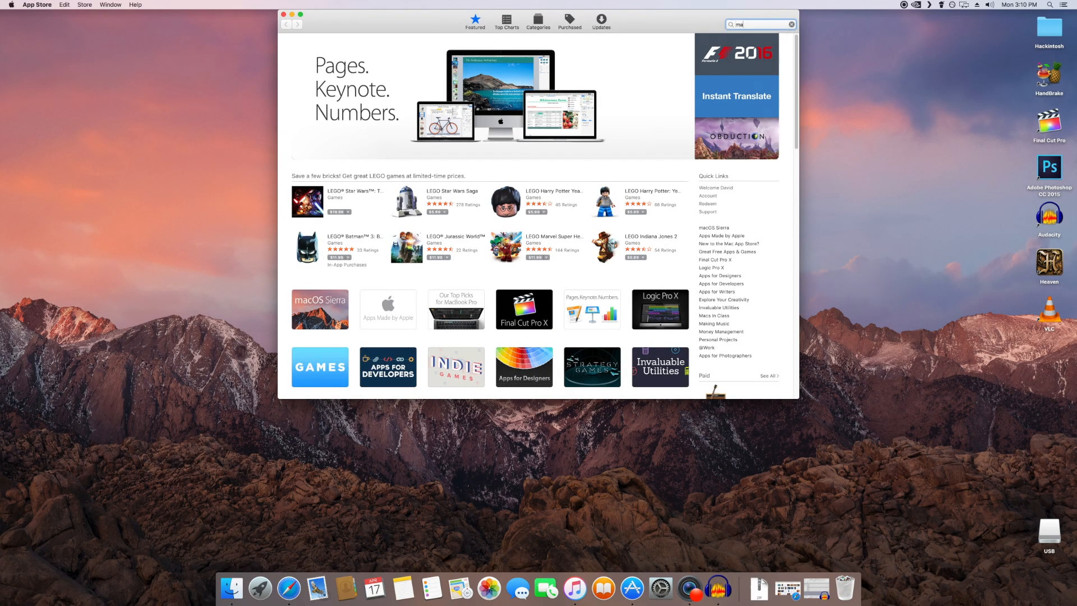
text(cos sierra)
key(Return)
click(355, 64)
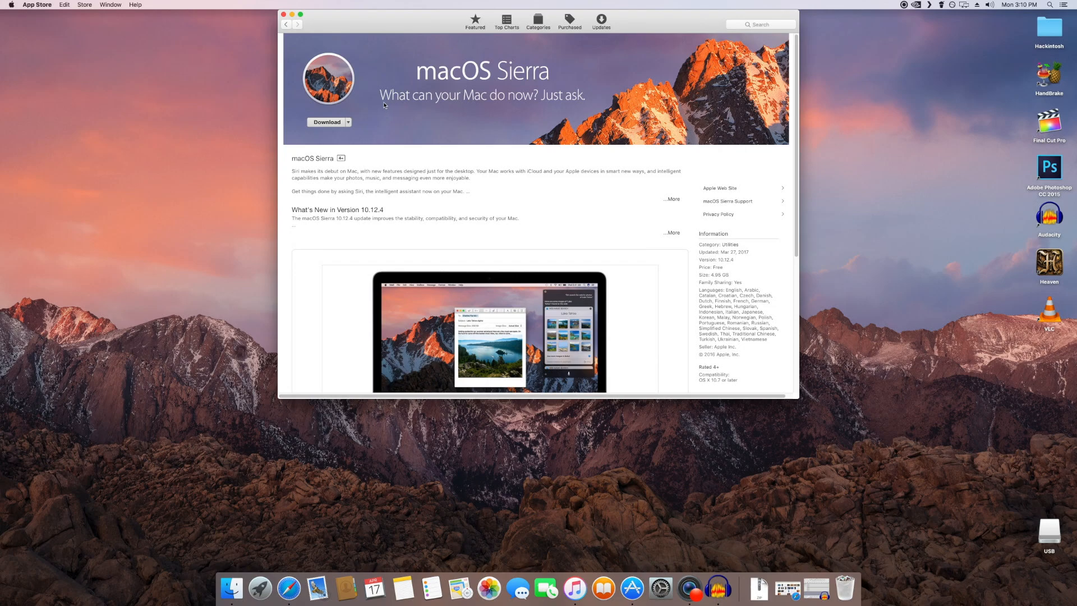
click(285, 15)
click(260, 588)
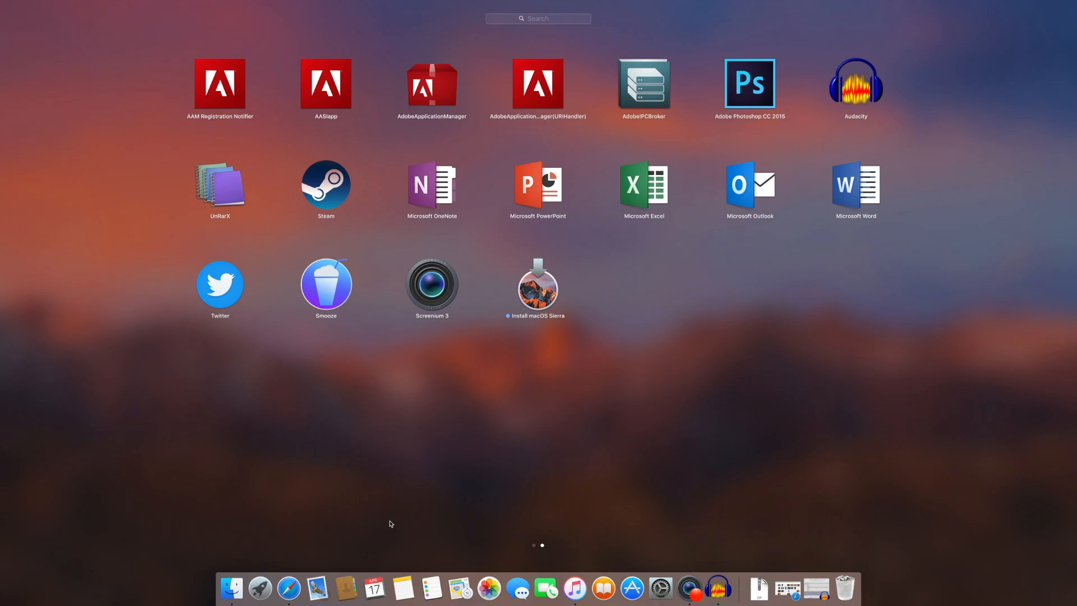
click(260, 585)
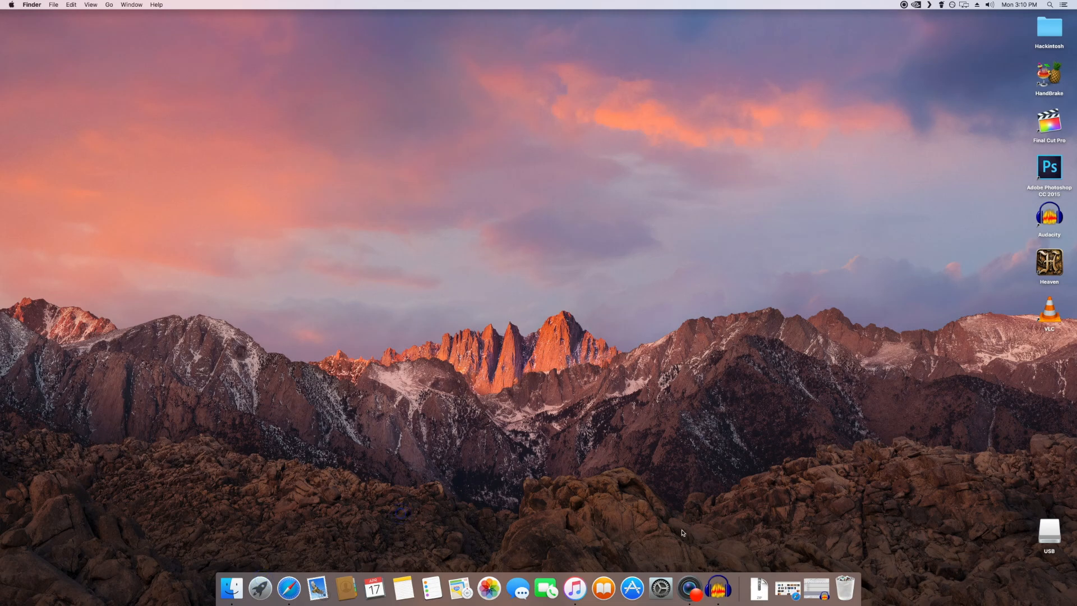
Step: Open the UniBeast 7.1.1 page from the tonymacx86.com downloads index in Safari, and minimize the browser window
click(759, 588)
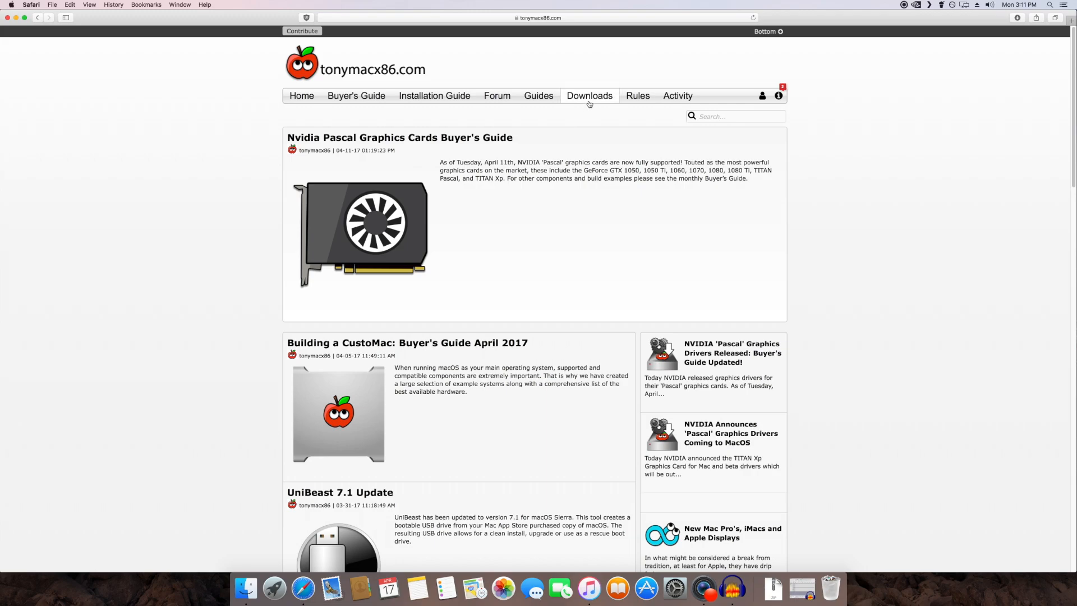
click(589, 114)
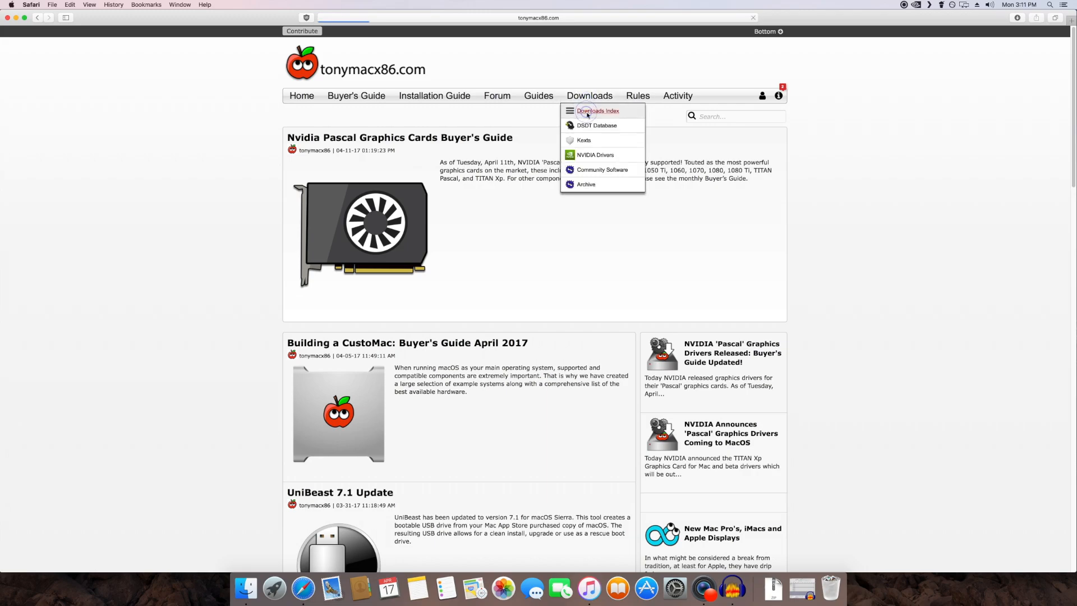
scroll(515, 320, down, 10)
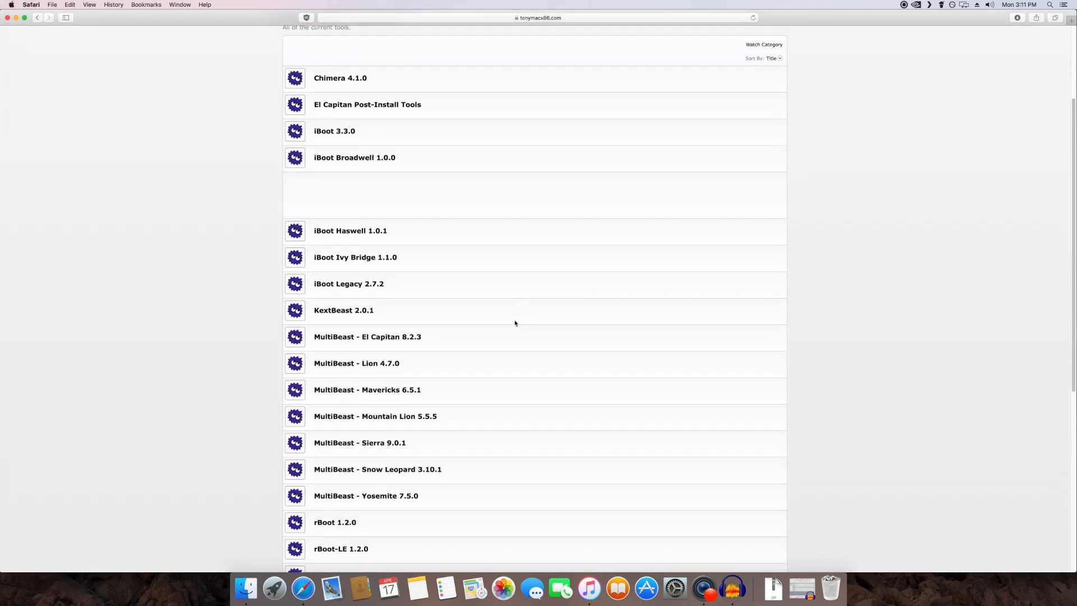
click(362, 388)
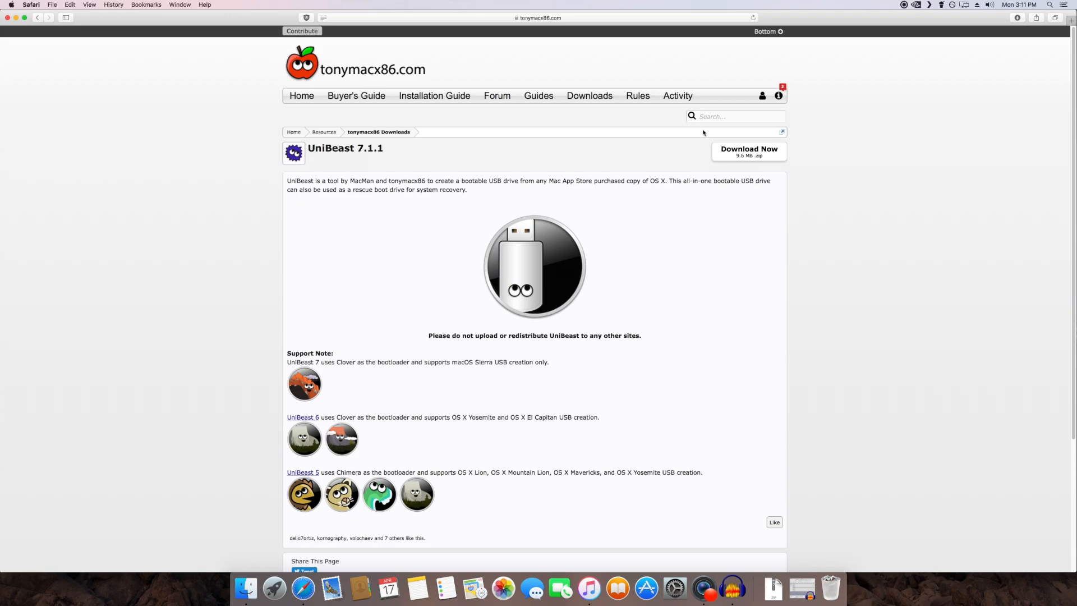
click(17, 19)
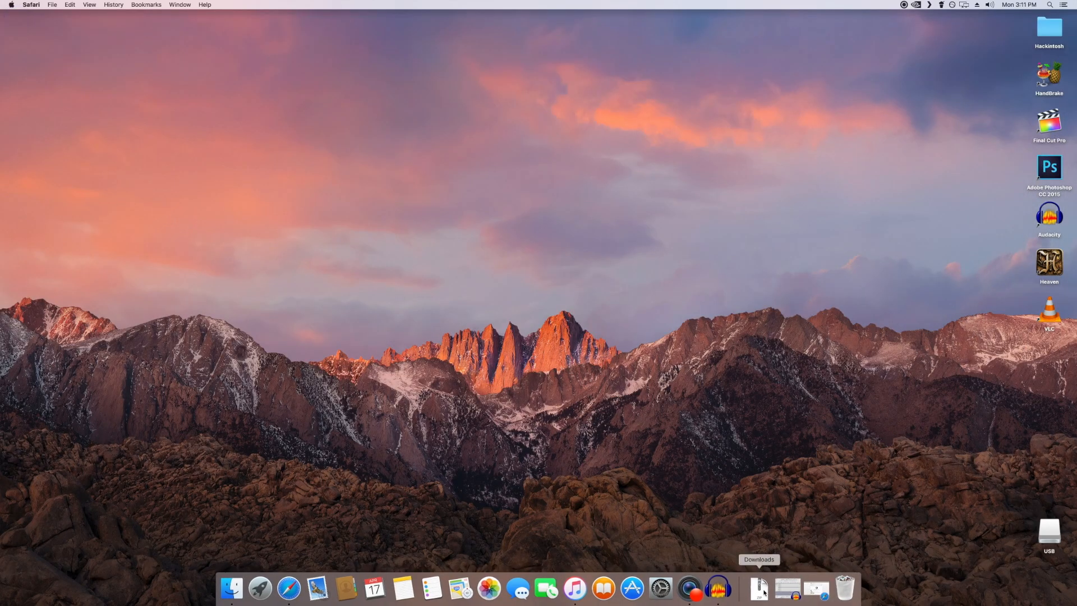
Step: Launch UniBeast from the Downloads folder and allow the downloaded application to open
click(760, 589)
click(764, 529)
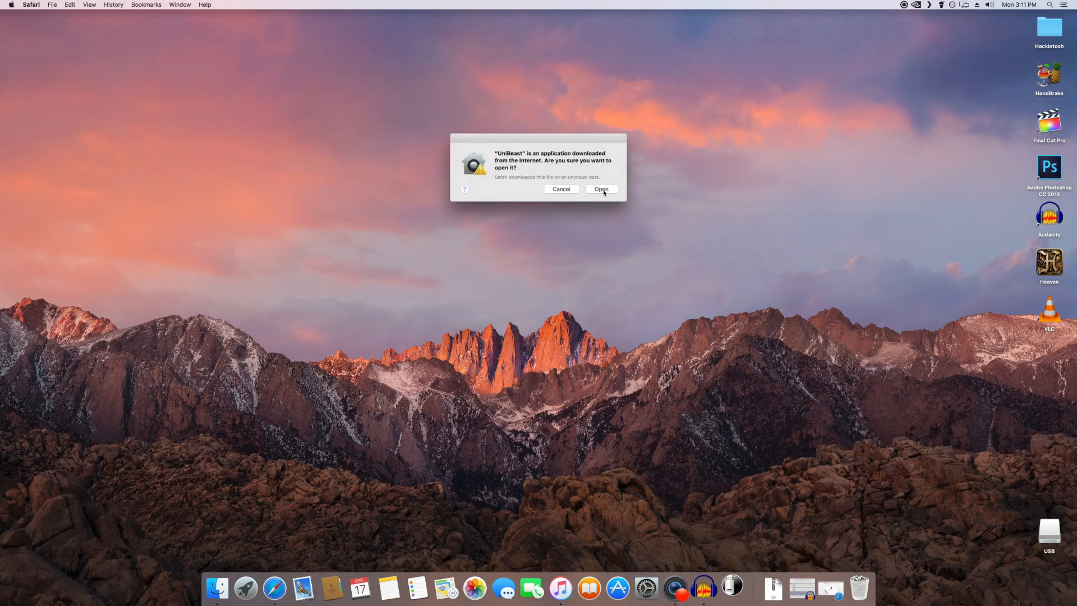
click(601, 189)
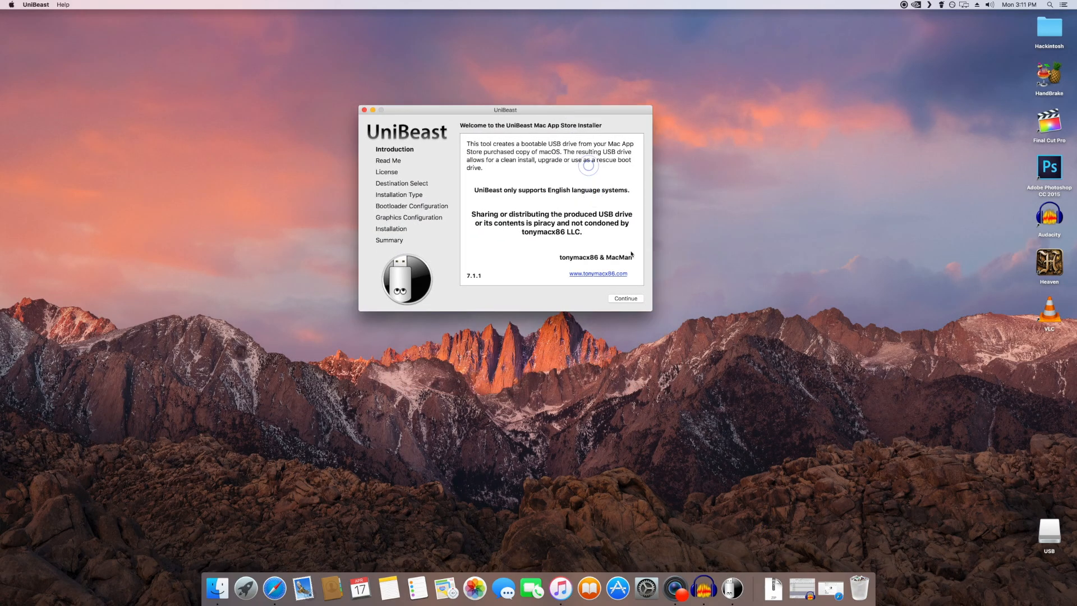
Step: Advance through UniBeast's introduction and read-me information, and agree to the software license
click(624, 300)
click(624, 300)
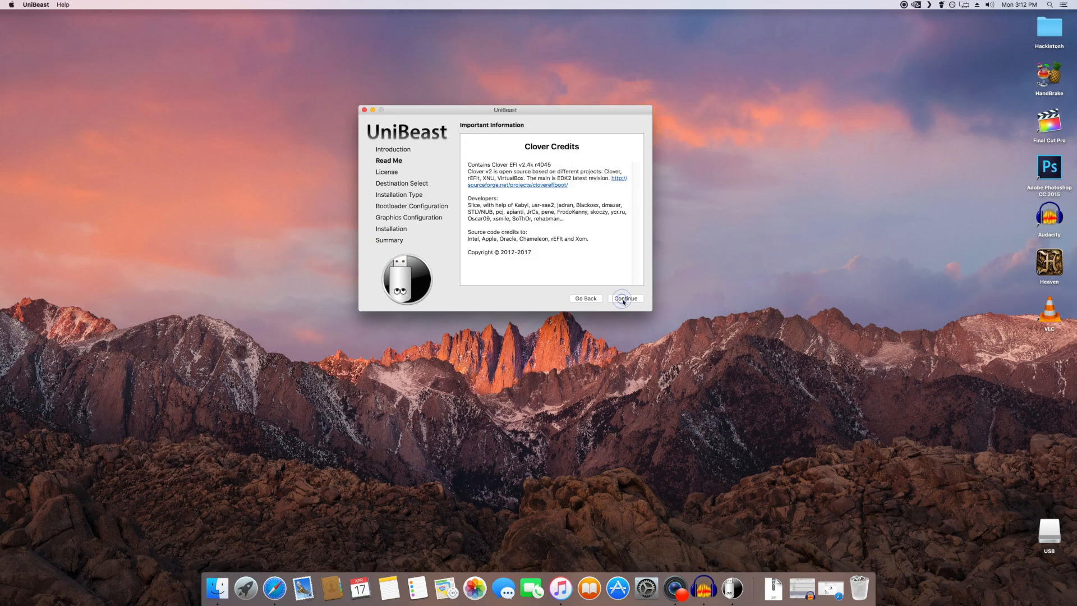
click(623, 300)
click(624, 300)
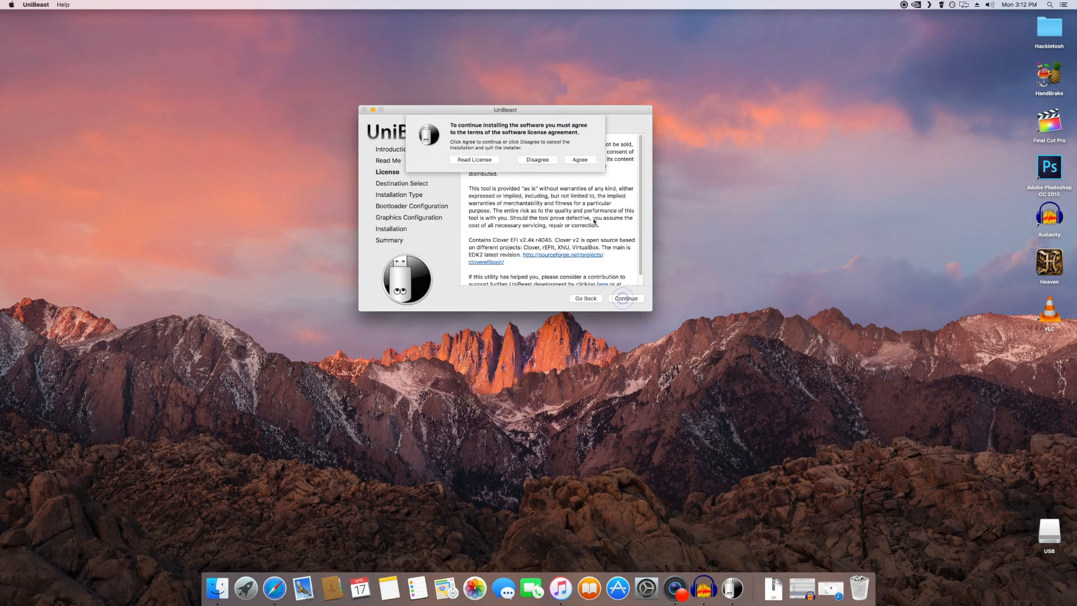
click(580, 160)
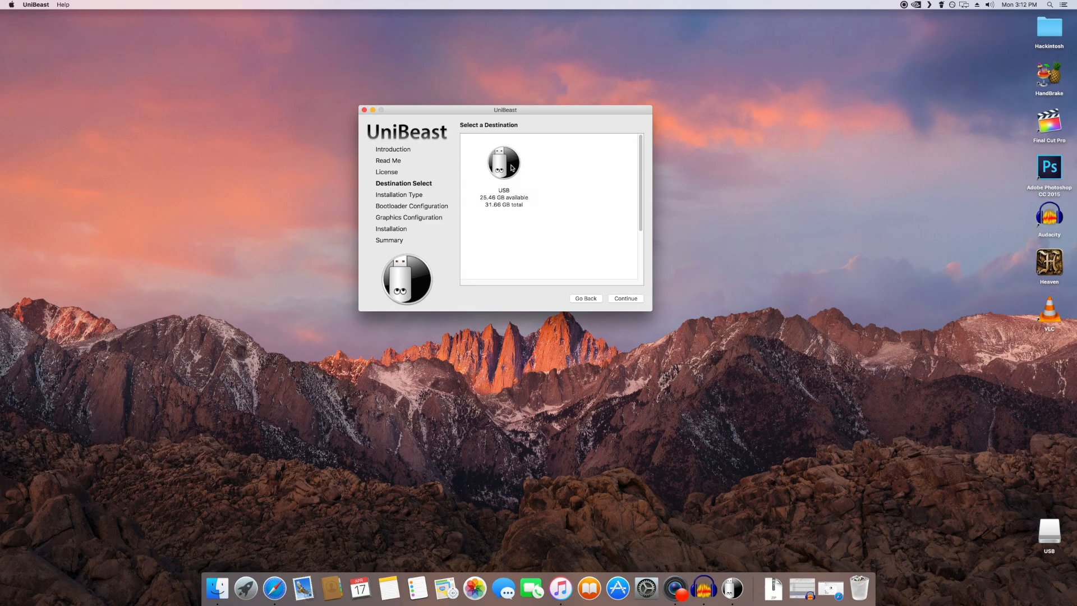
Step: Select the USB drive as the UniBeast destination and Sierra as the OS installation
click(512, 167)
click(622, 298)
click(544, 192)
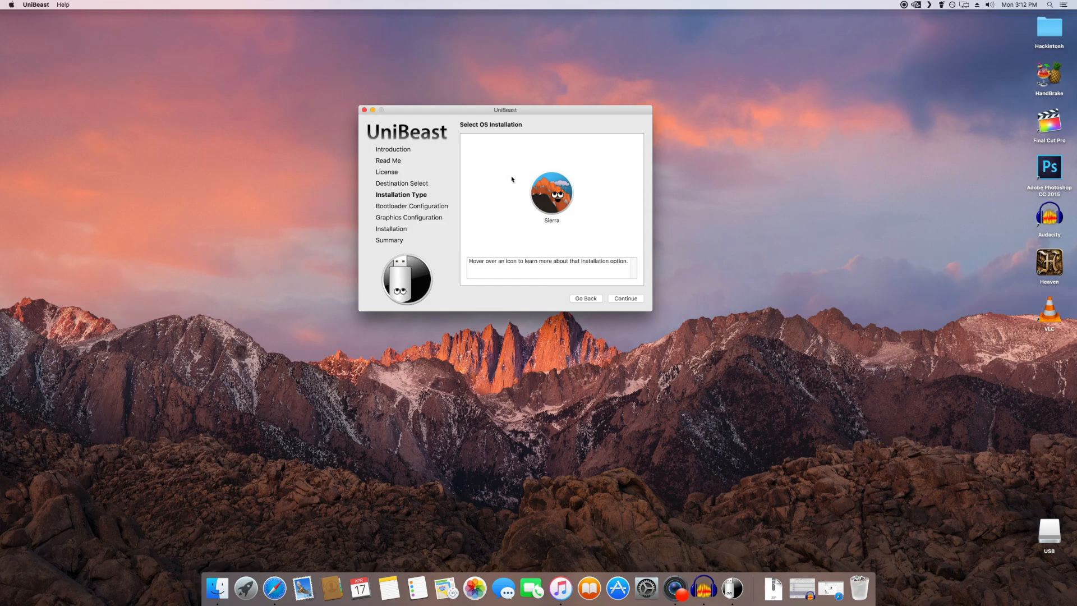
click(634, 300)
Step: Choose UEFI Boot Mode for the bootloader and continue past the graphics configuration with no injection options enabled
mouse_move(517, 183)
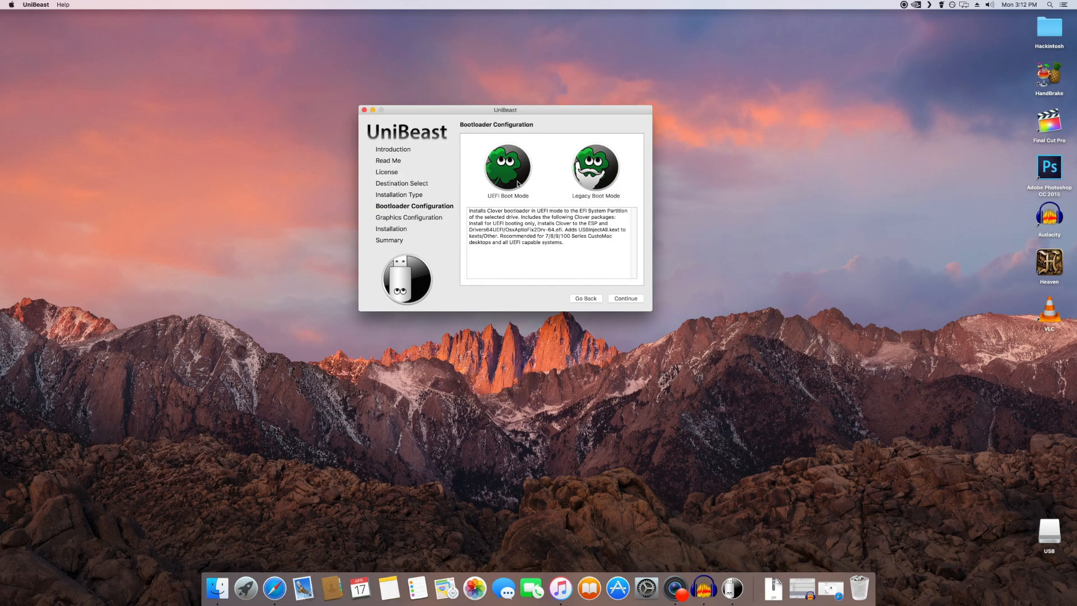
click(517, 183)
click(631, 300)
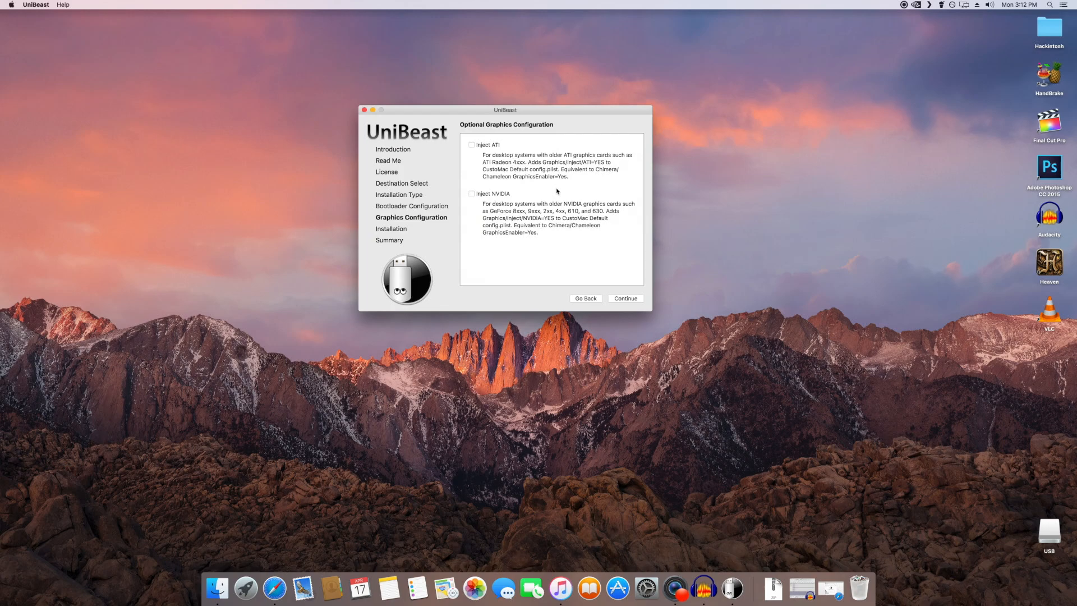
click(626, 299)
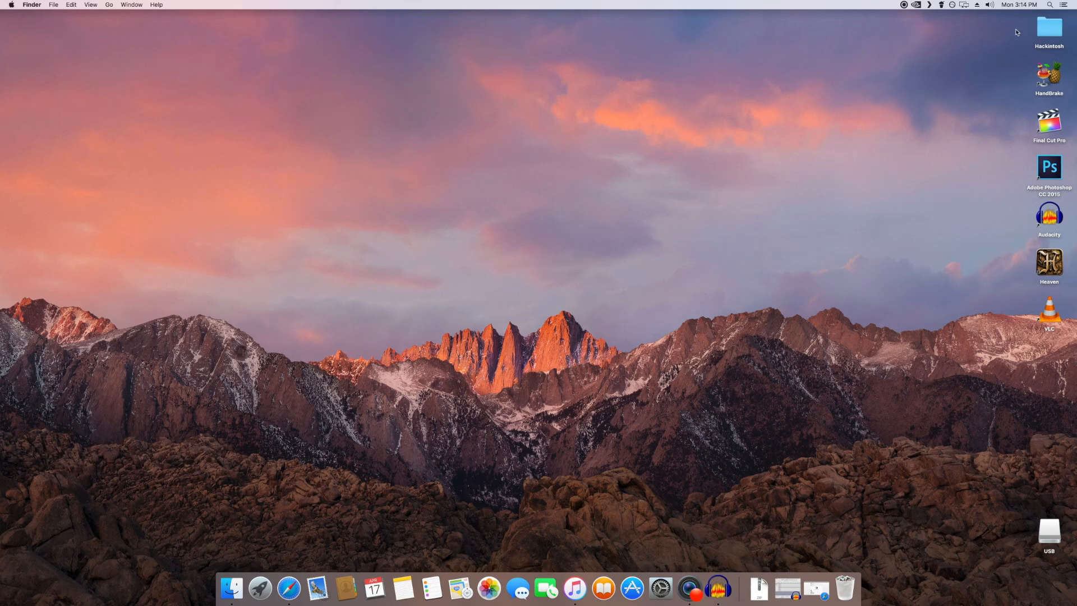
Step: Launch Clover Configurator from the Hackintosh folder on the desktop and close the folder window
double_click(1042, 34)
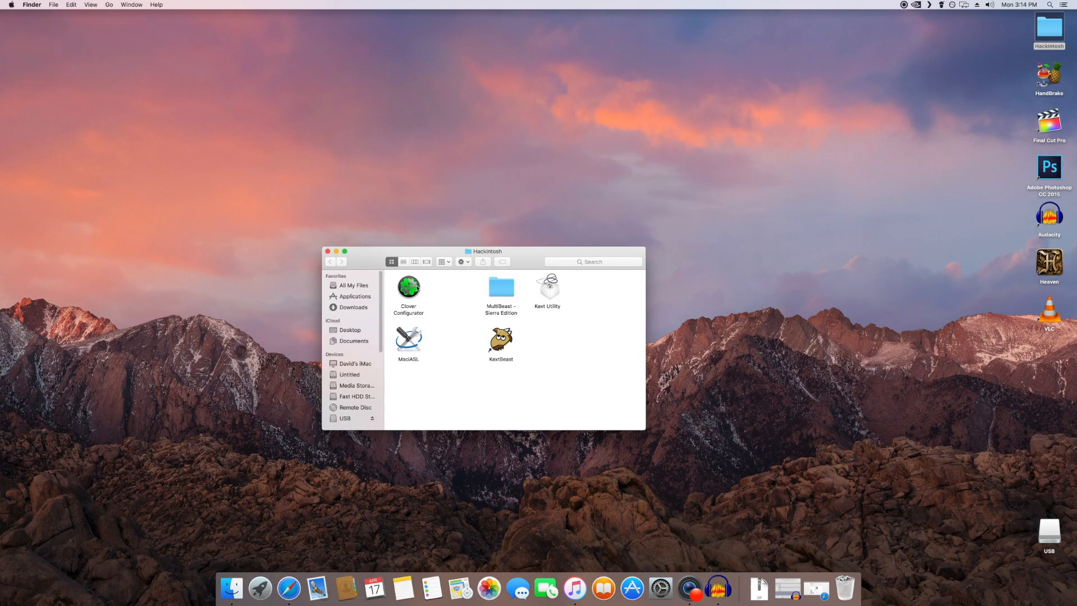
double_click(415, 286)
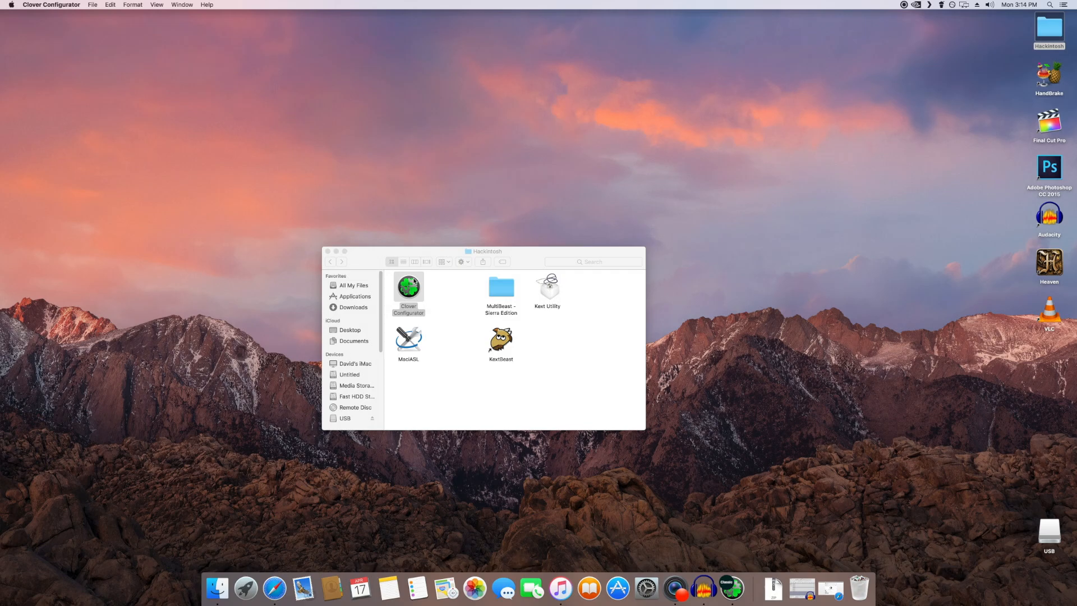
click(328, 251)
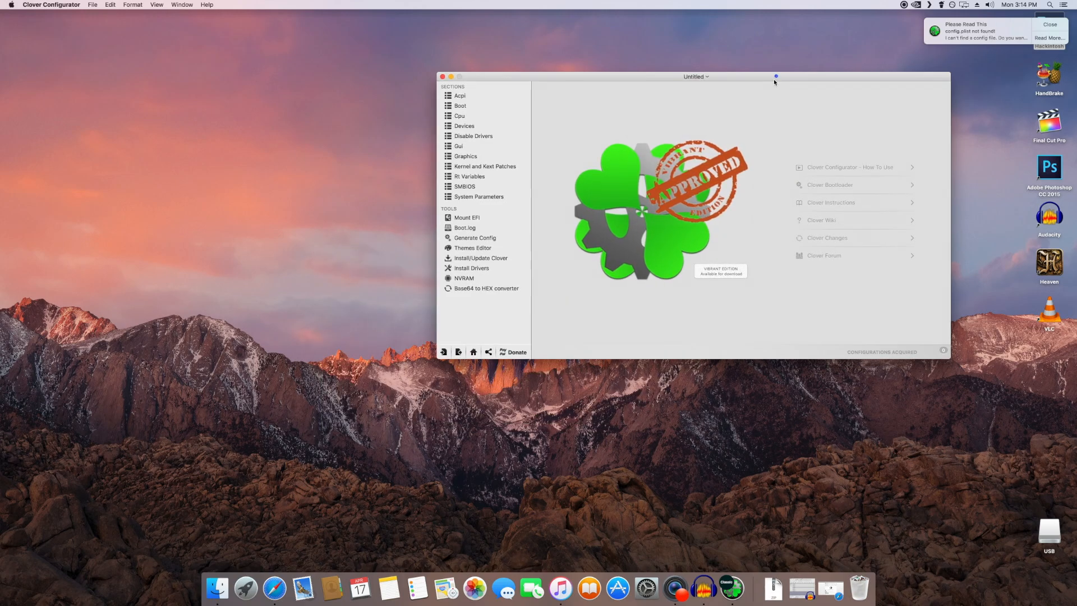
Step: Mount the EFI partition of the USB drive (disk5s1), after moving the window closer to the screen's centre
drag(774, 79, 707, 98)
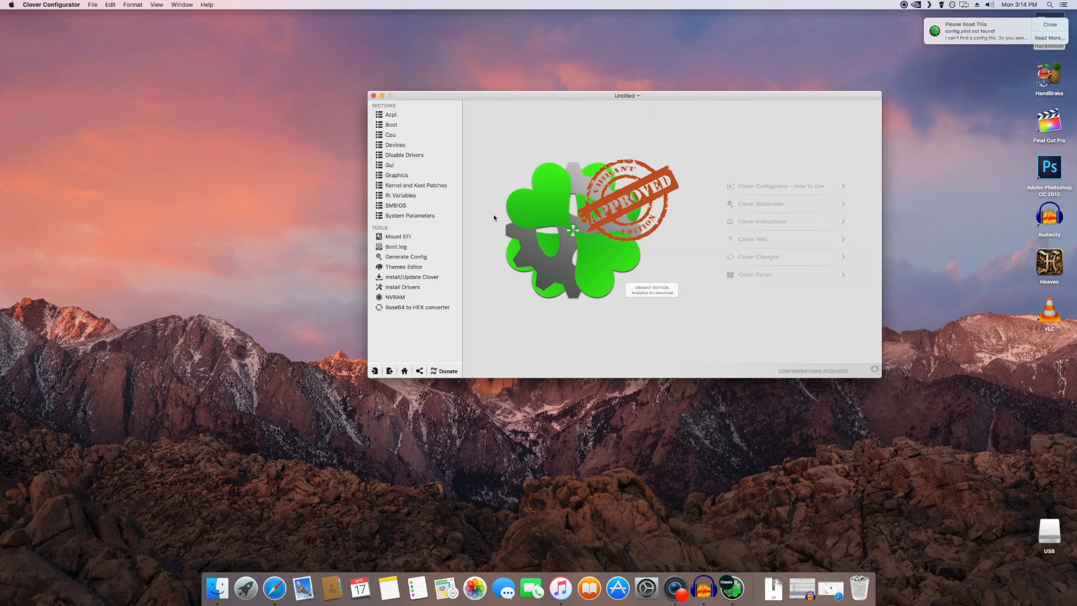
click(406, 238)
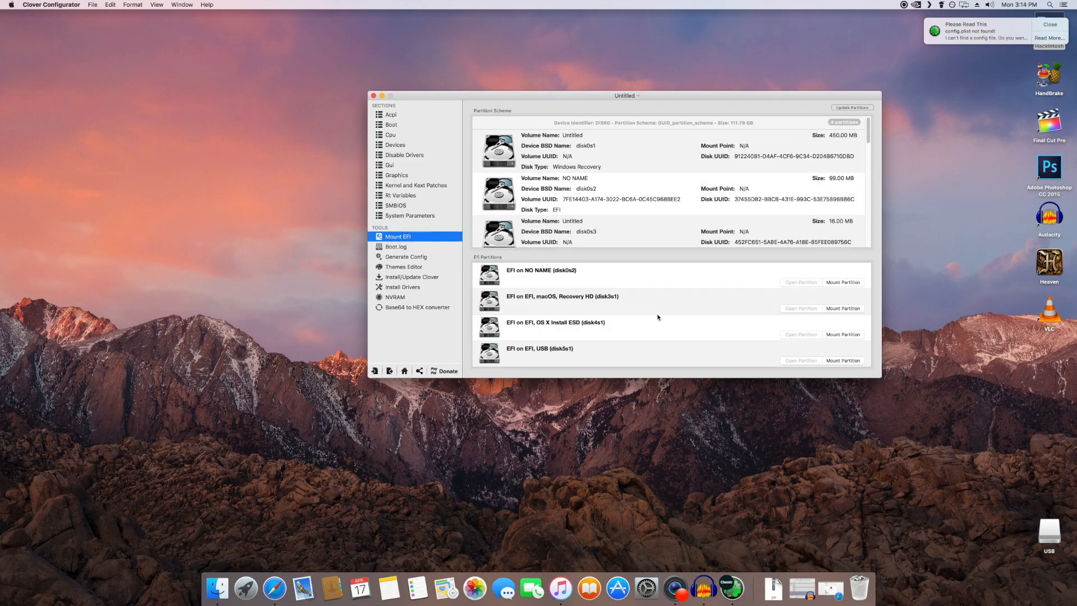
click(584, 329)
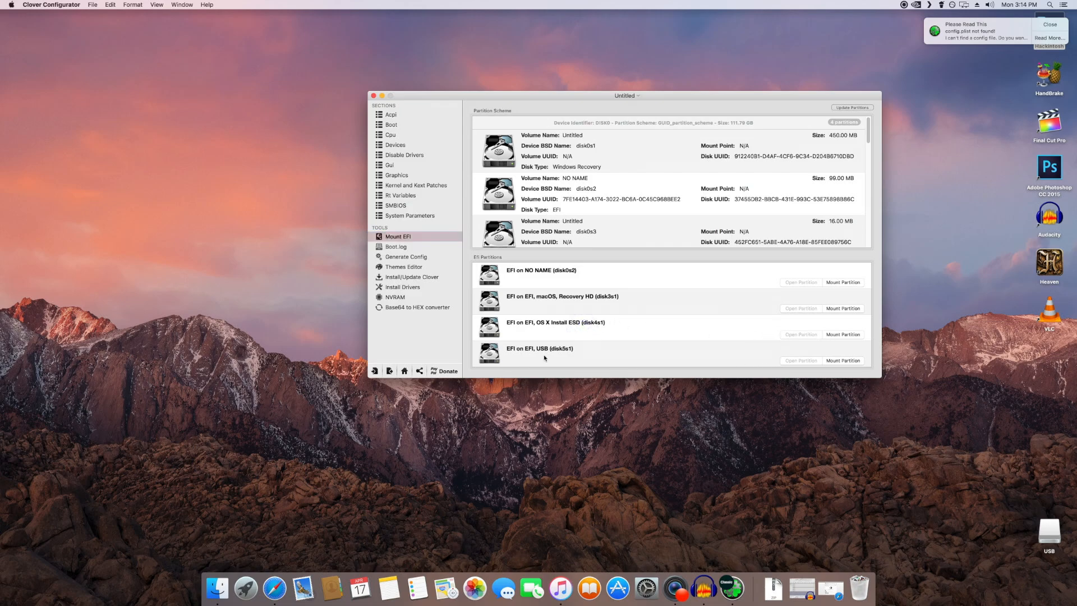
click(846, 363)
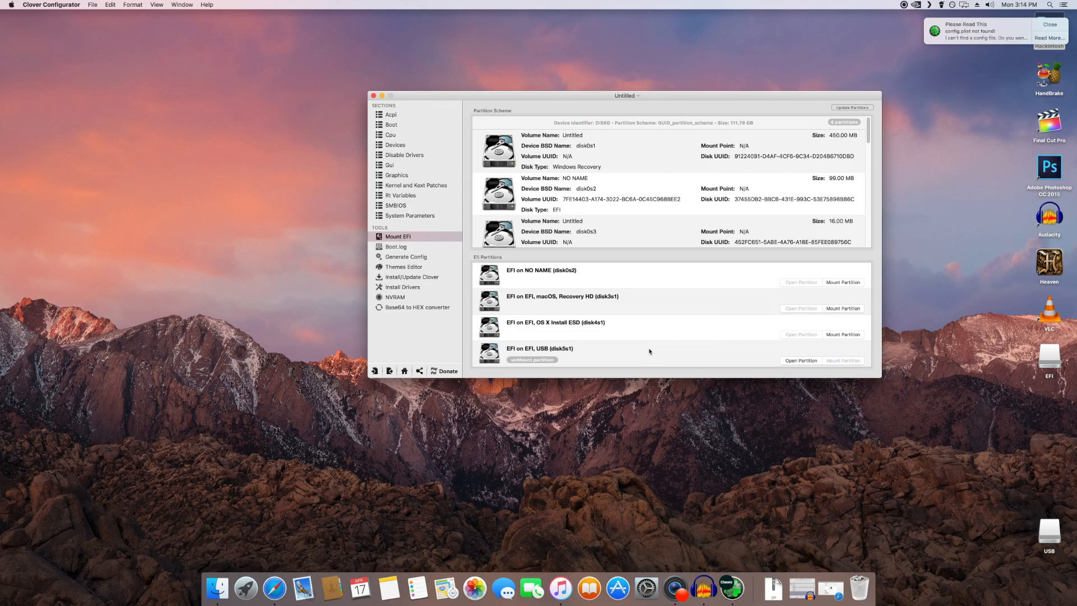
Step: In Finder, open the mounted EFI volume and go to its EFI/CLOVER/drivers64UEFI folder
click(225, 586)
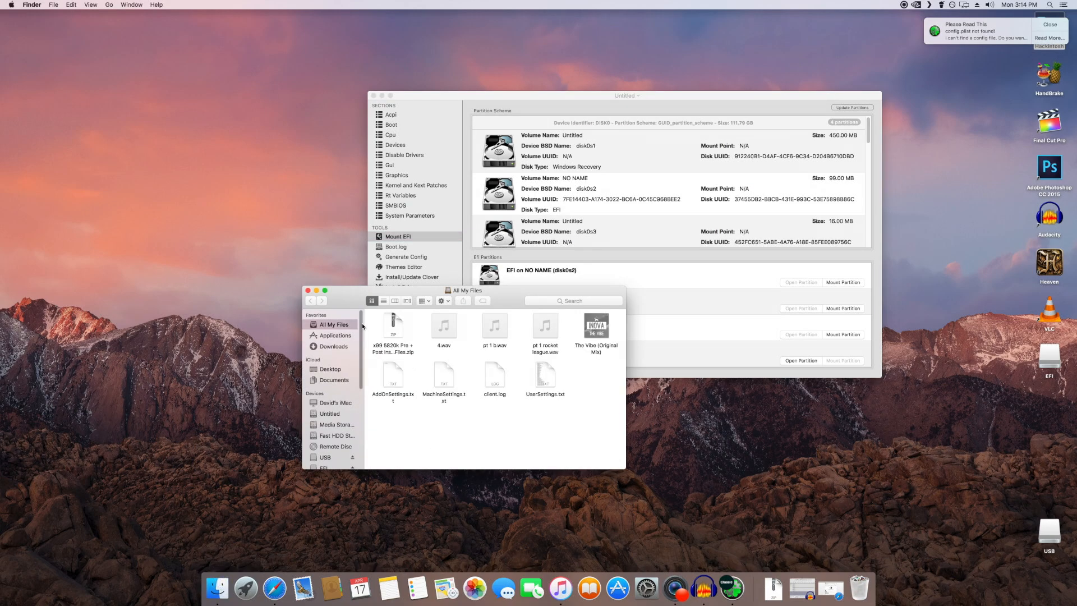
scroll(343, 390, down, 3)
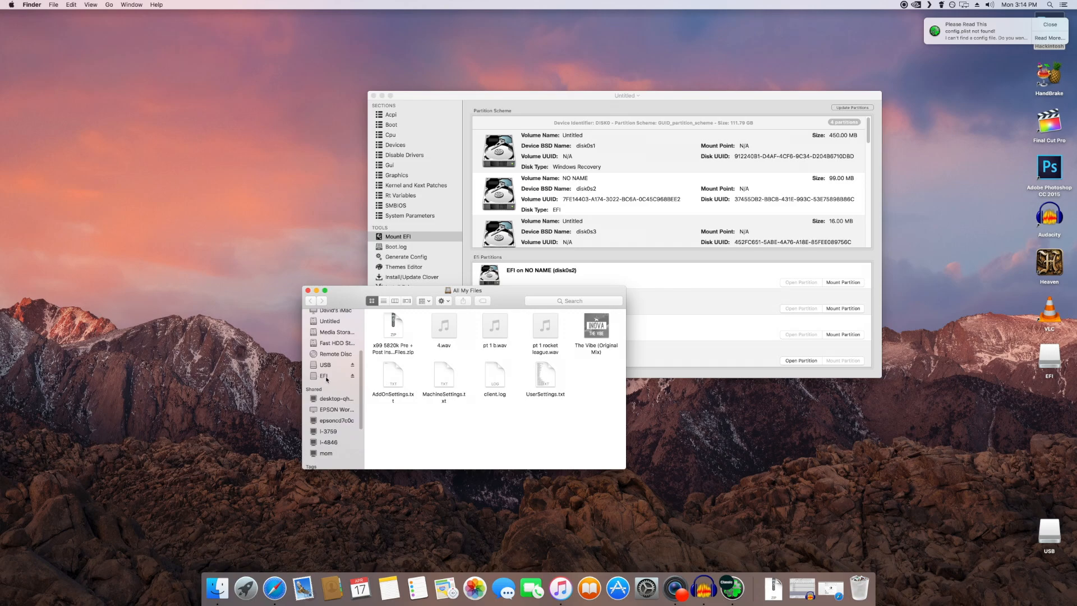
click(326, 377)
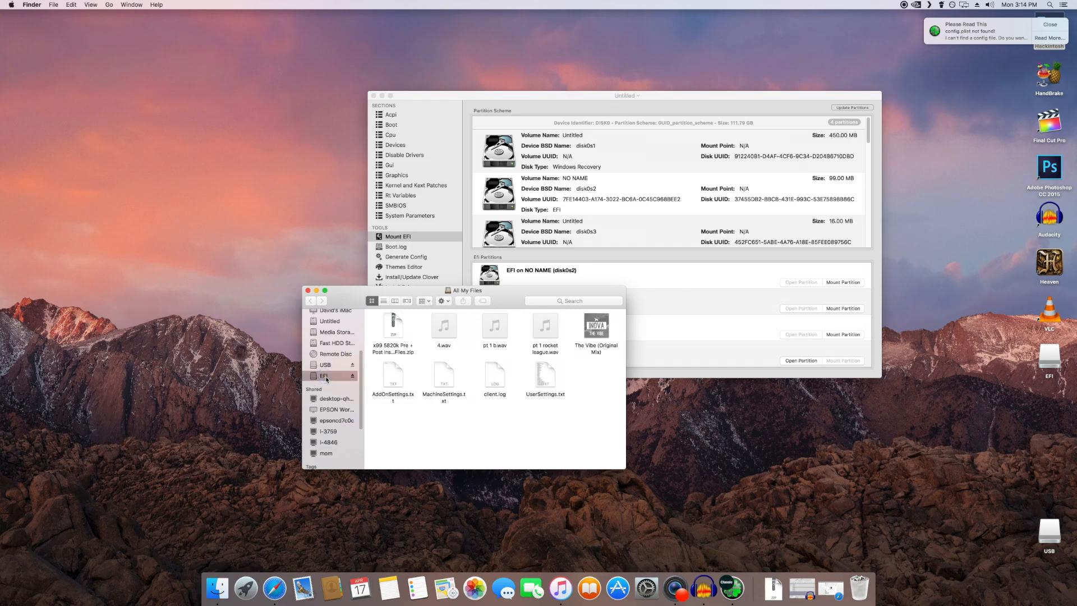
click(331, 376)
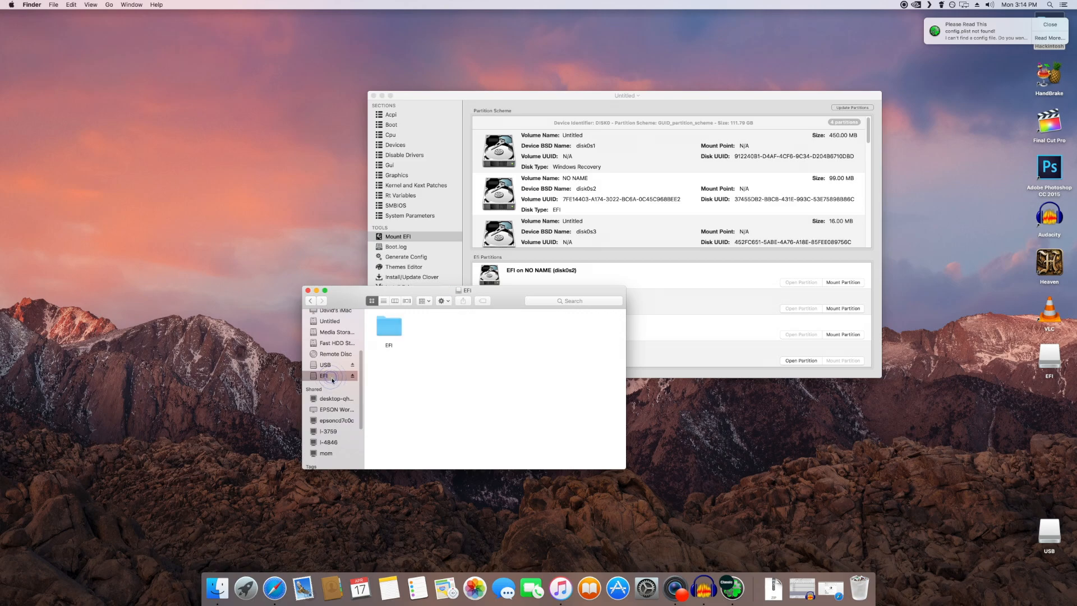
click(396, 330)
double_click(398, 333)
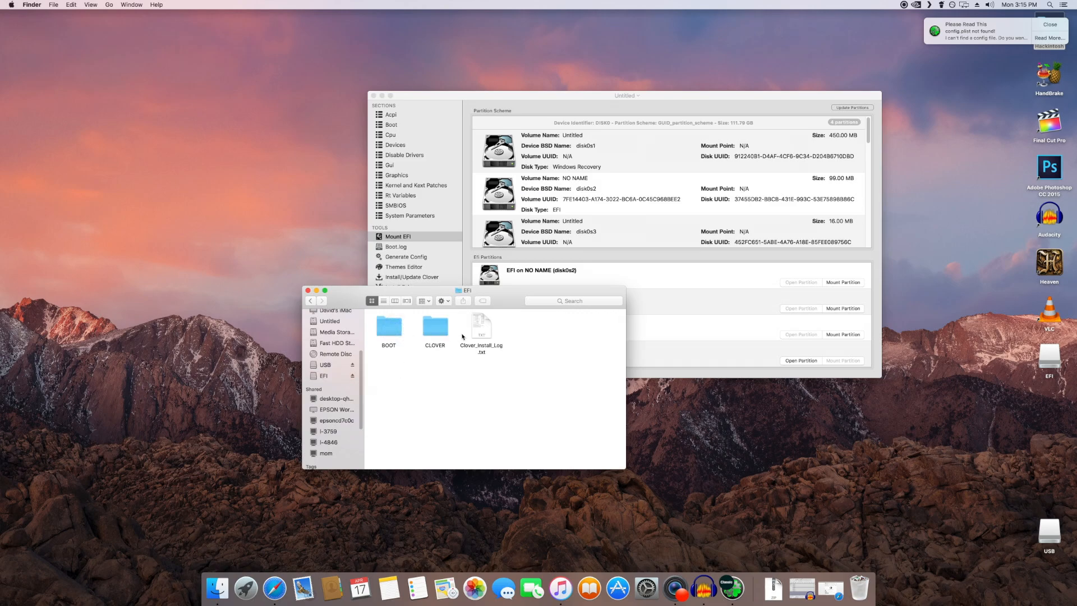
click(439, 330)
double_click(439, 331)
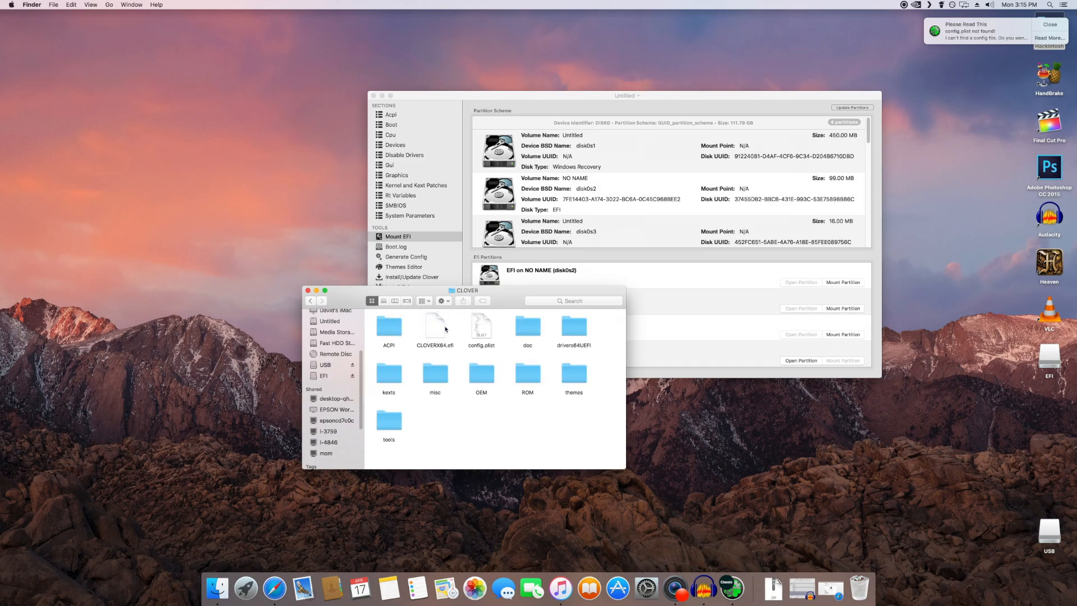
double_click(578, 333)
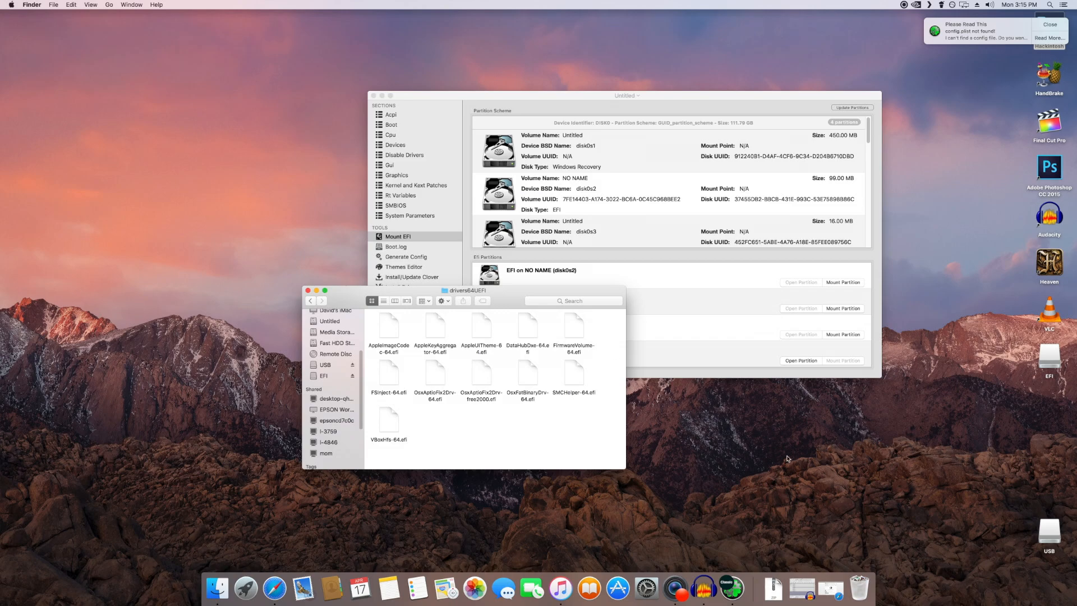
Step: Extract the downloaded x99 5820k Pre + Post Install Files.zip and expand the resulting folder to list its files
click(783, 593)
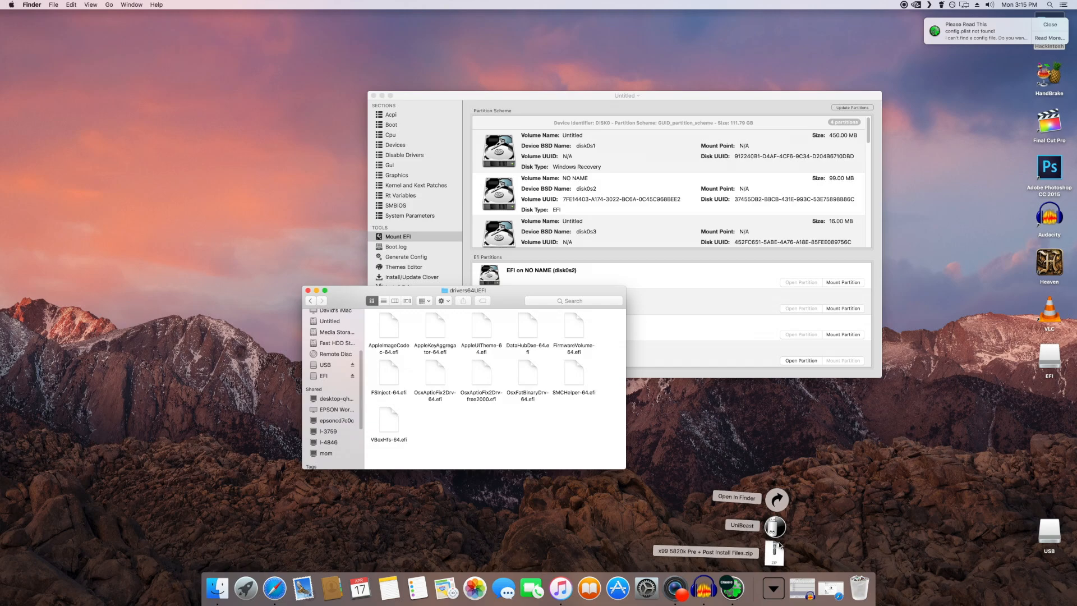
click(777, 554)
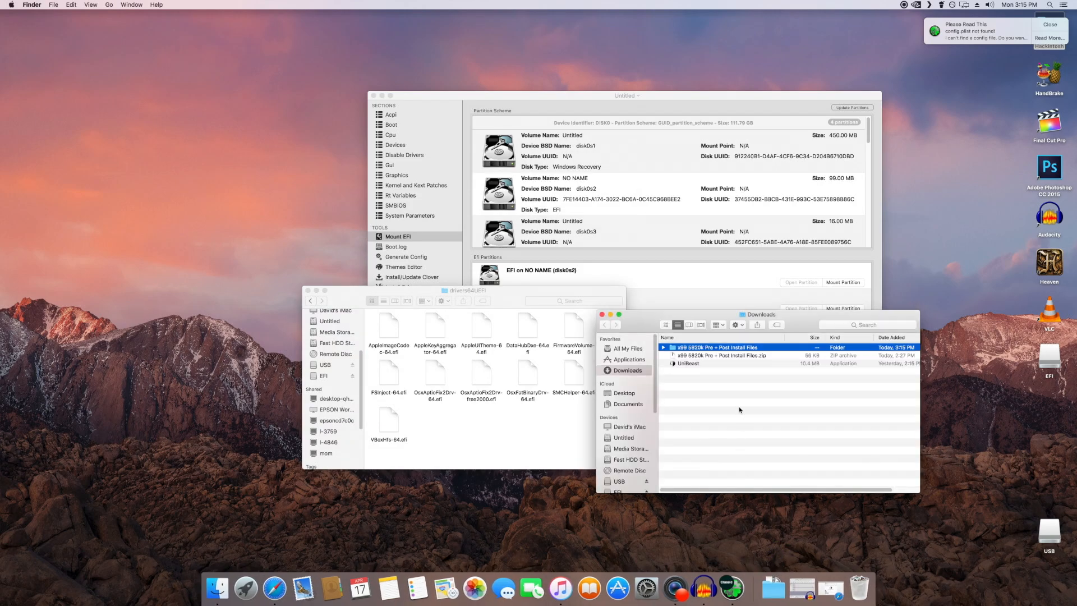
click(663, 348)
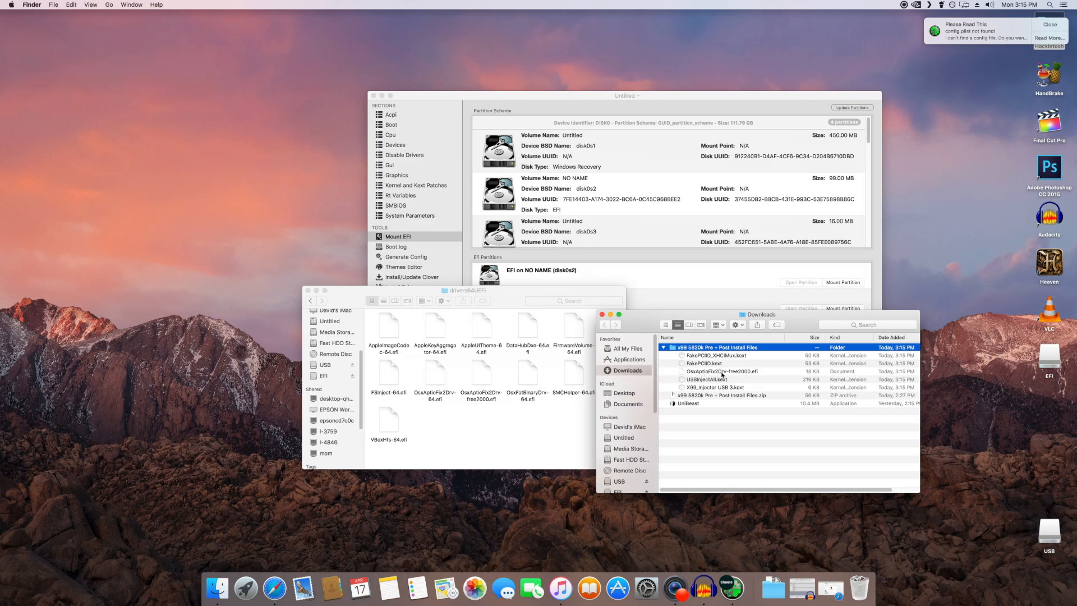
Step: Copy OsxAptioFix2Drv-free2000.efi from the extracted folder into drivers64UEFI, replacing the existing file, and align its icon with the others
drag(747, 374, 565, 438)
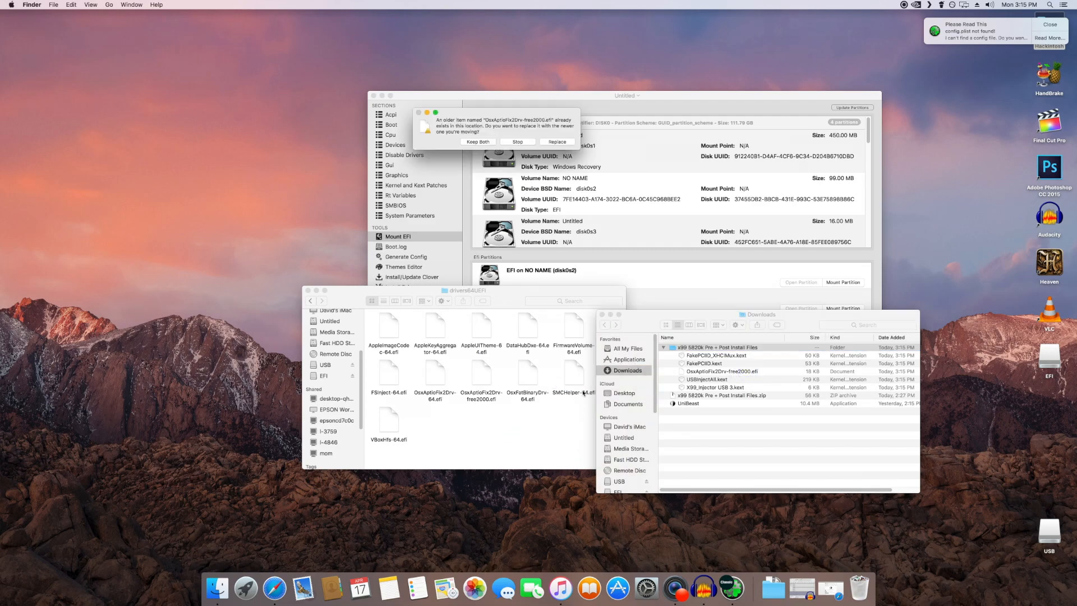
click(564, 143)
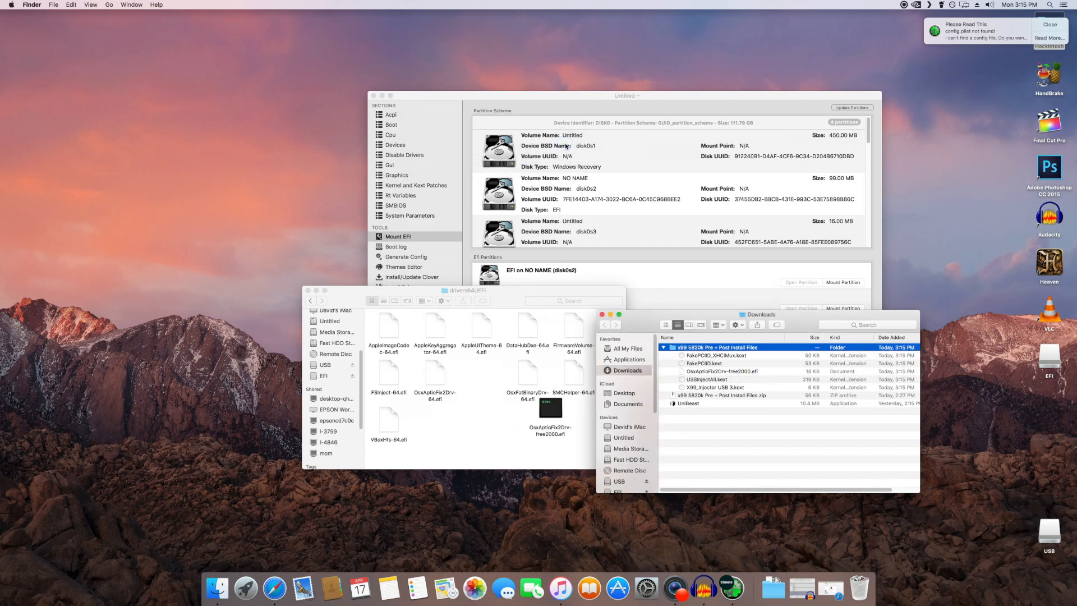
drag(554, 414, 486, 381)
click(528, 429)
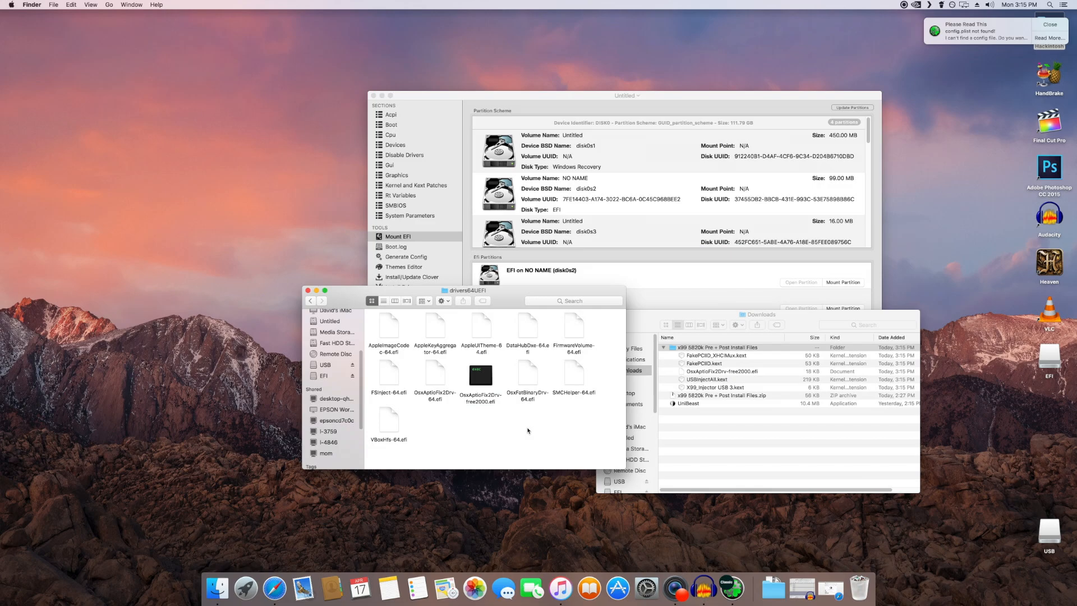
click(437, 375)
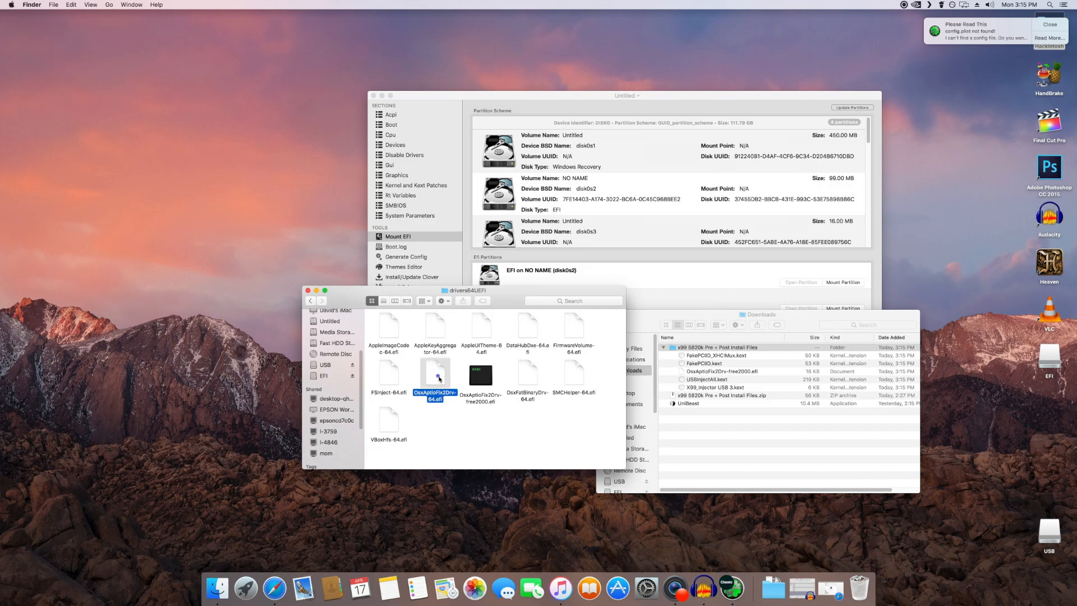
click(446, 415)
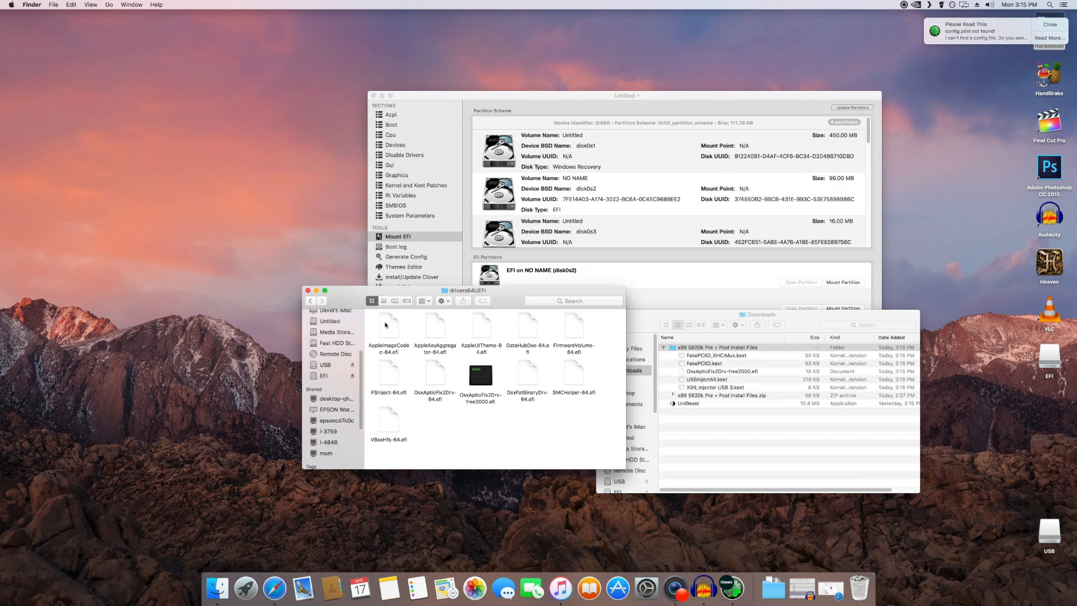
Step: Go back to the CLOVER folder, close both Finder windows and return to Clover Configurator
click(312, 301)
click(457, 444)
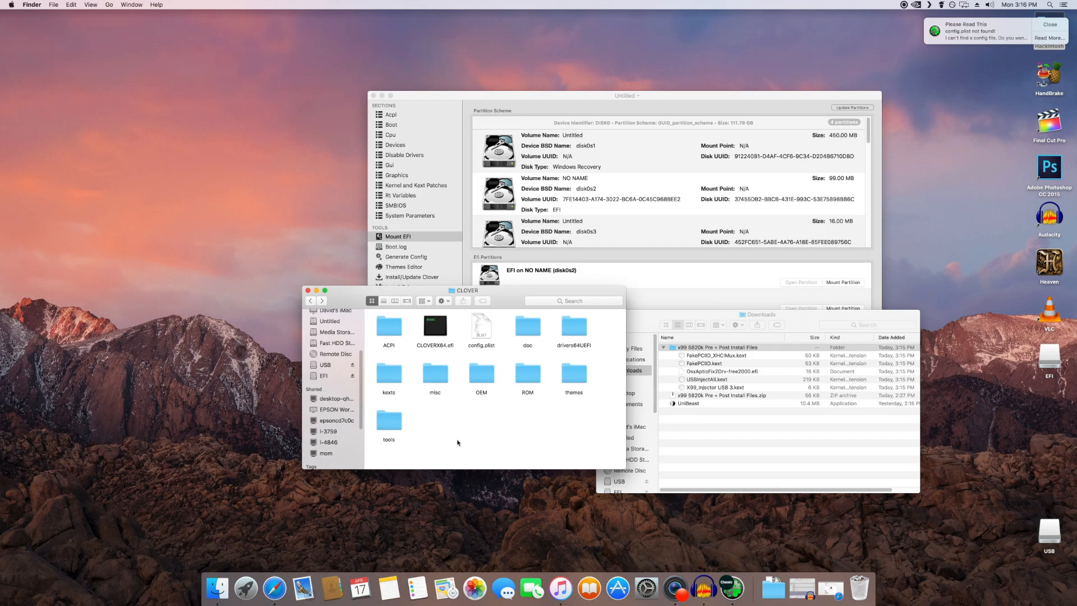
click(308, 291)
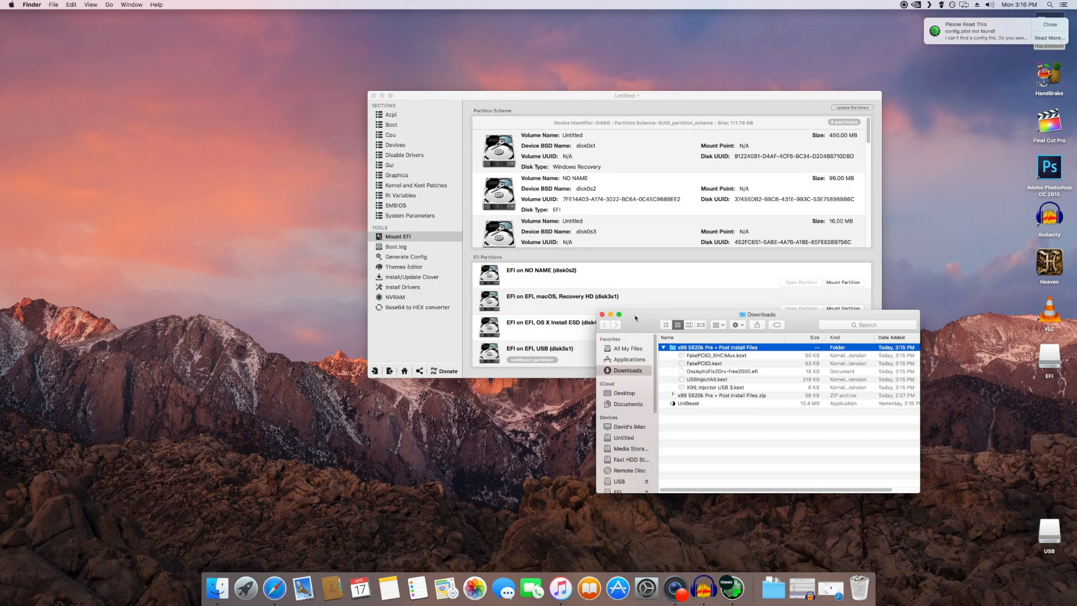
click(601, 314)
click(431, 321)
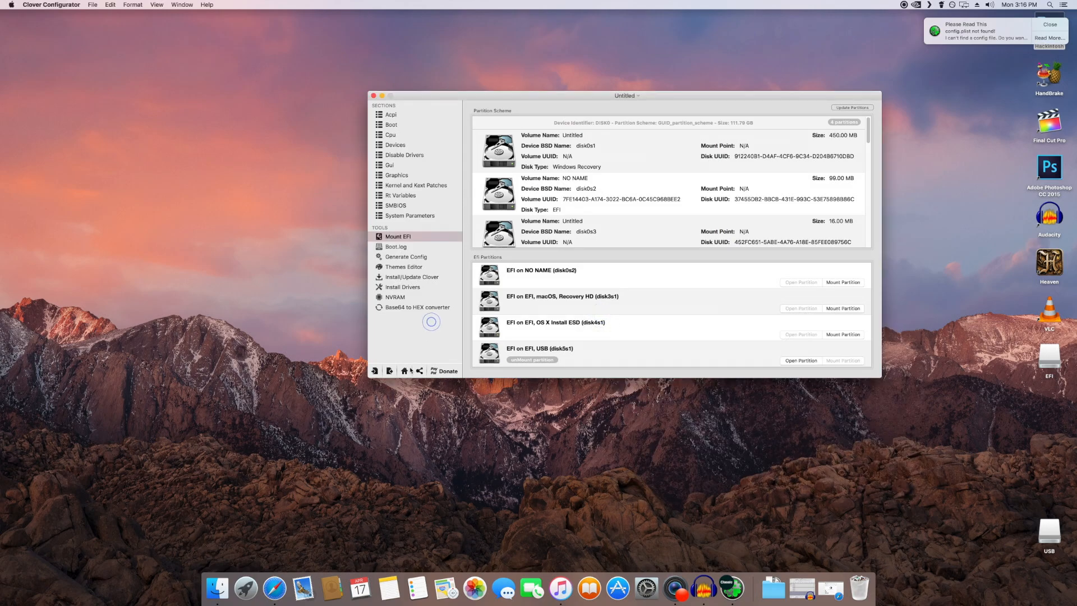
Step: Open the config.plist from the USB's EFI/CLOVER folder for editing and display its Boot settings
click(404, 371)
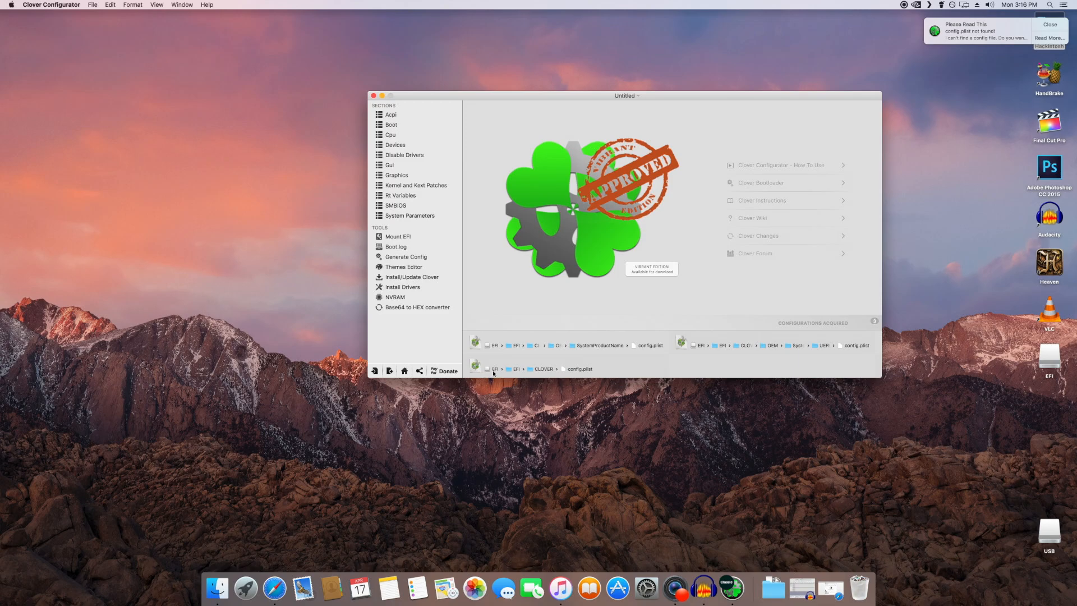
double_click(581, 369)
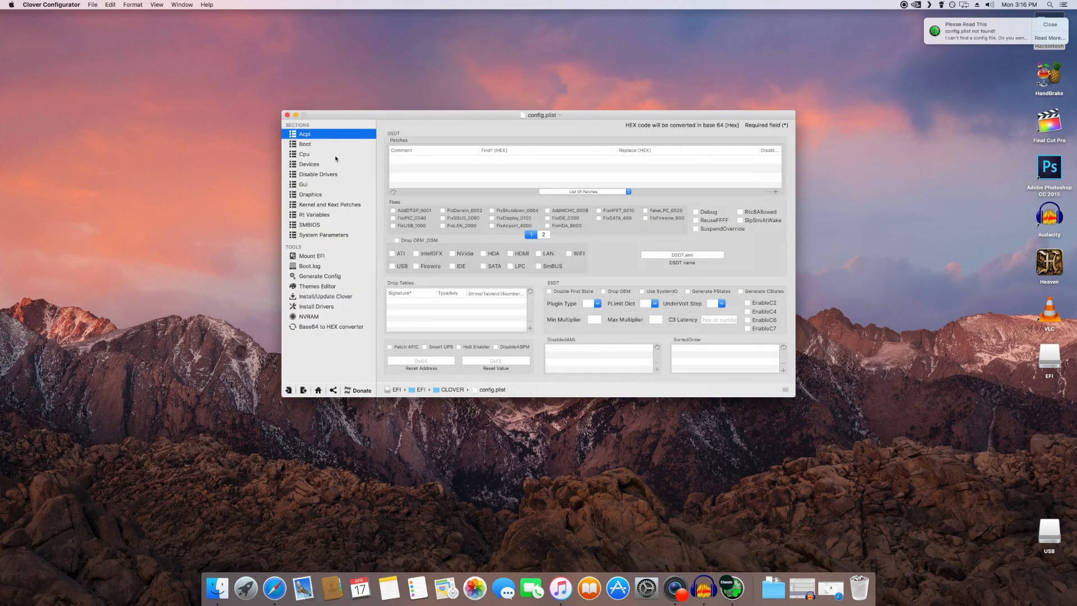
click(307, 145)
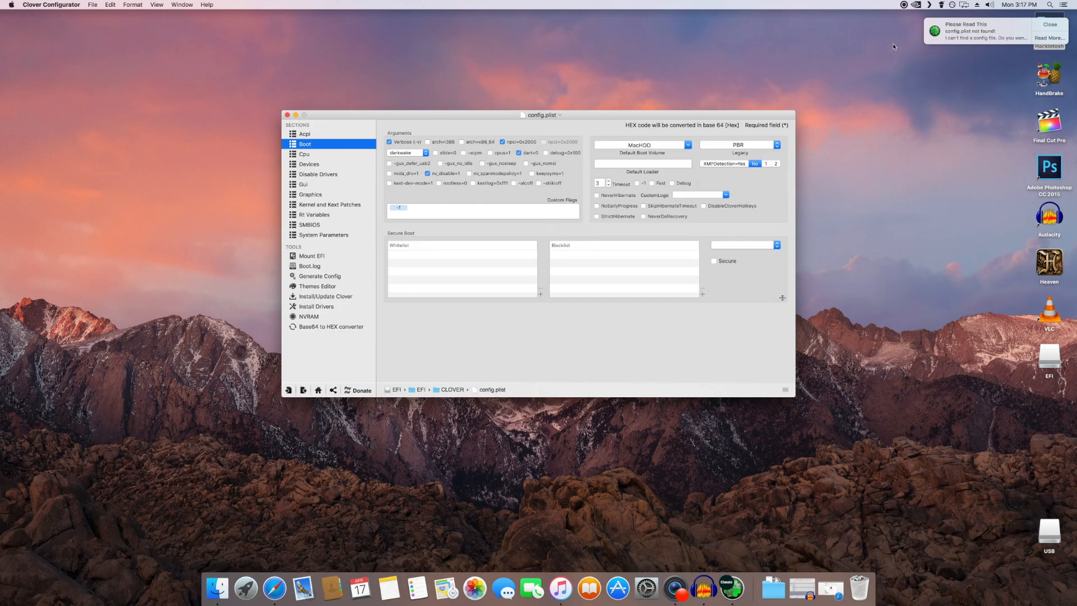
click(903, 5)
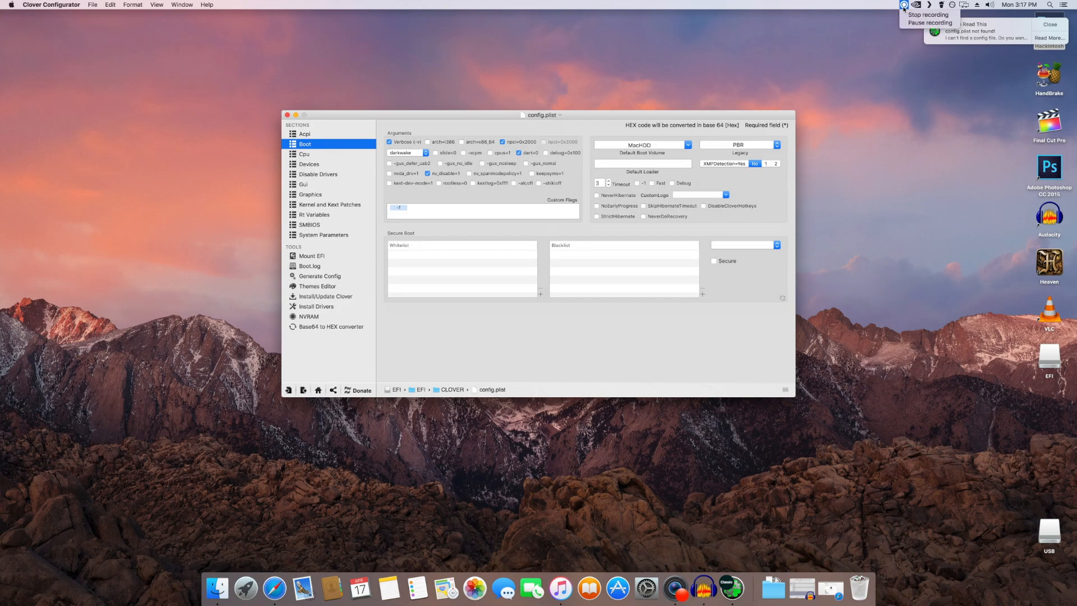
click(924, 23)
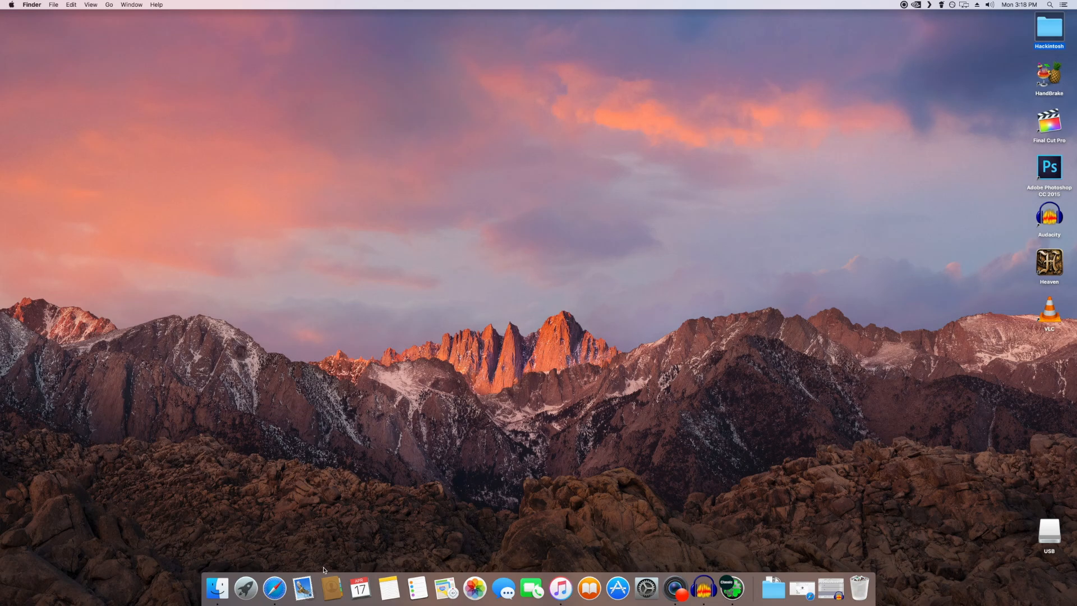
Step: Switch to Safari, open the tonymacx86 downloads list and view the MultiBeast - Sierra 9.0.1 page
click(273, 589)
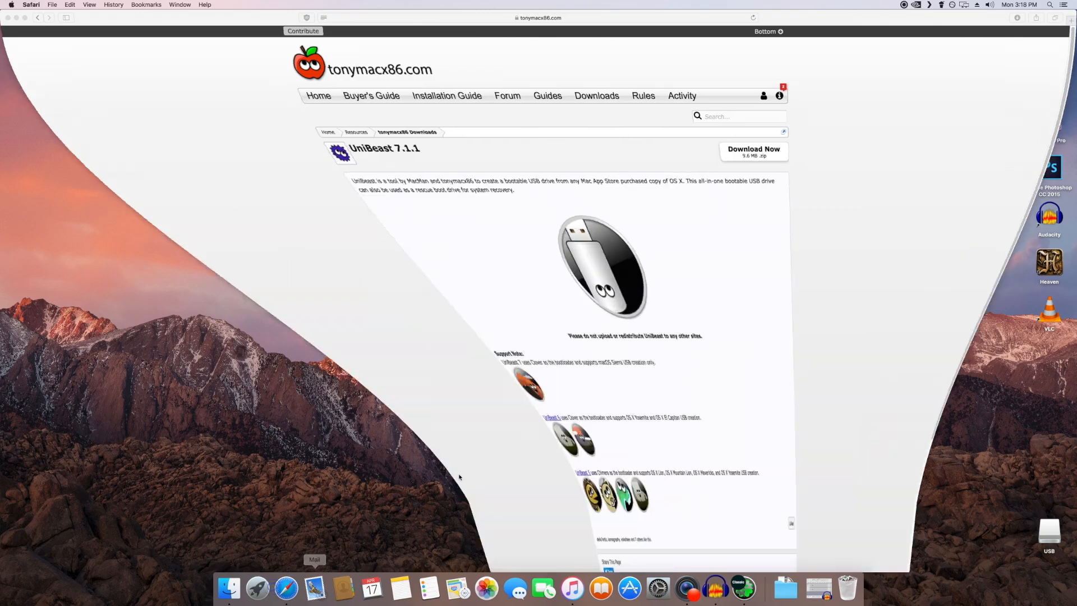
click(578, 110)
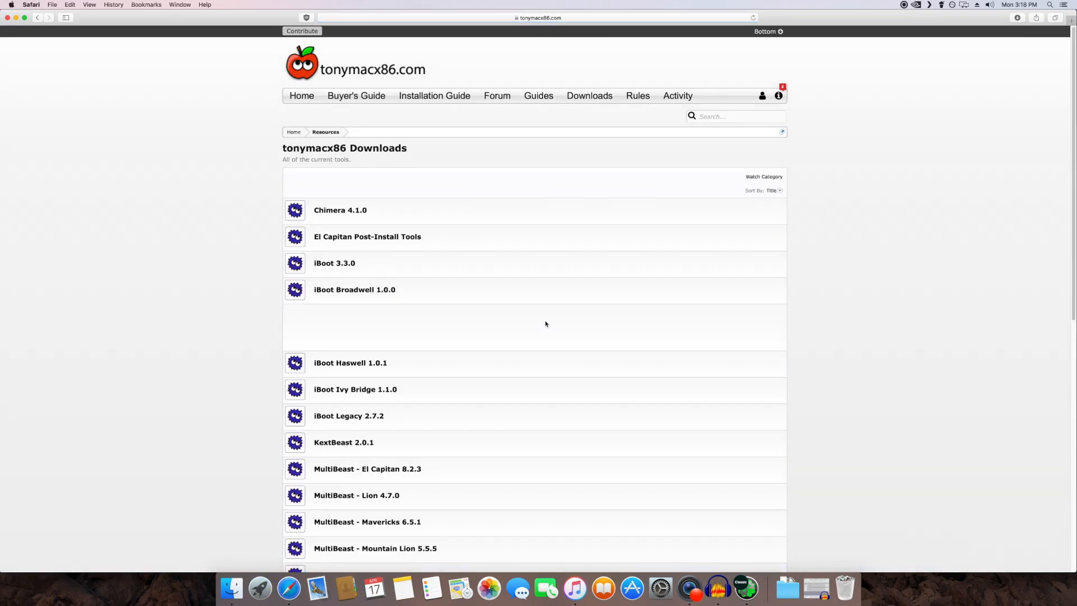
scroll(512, 334, down, 3)
scroll(510, 335, down, 4)
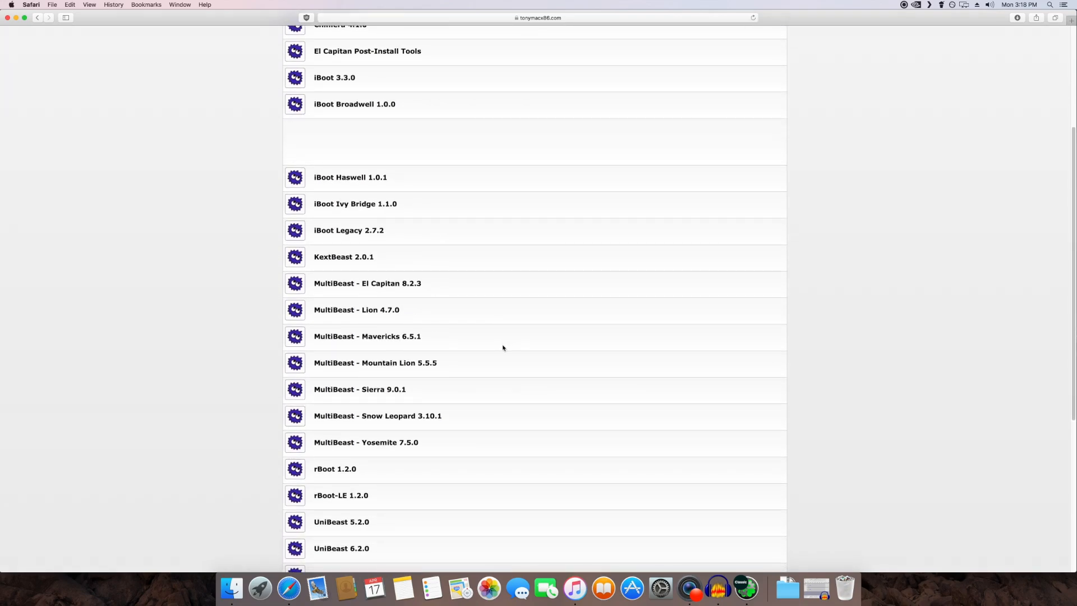
click(389, 392)
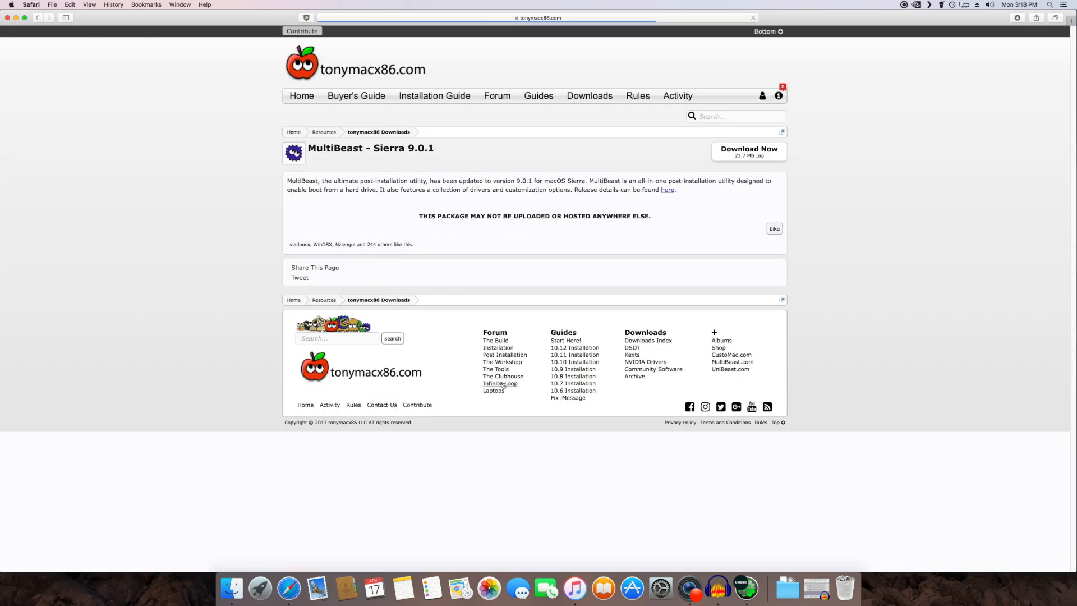
scroll(532, 333, down, 5)
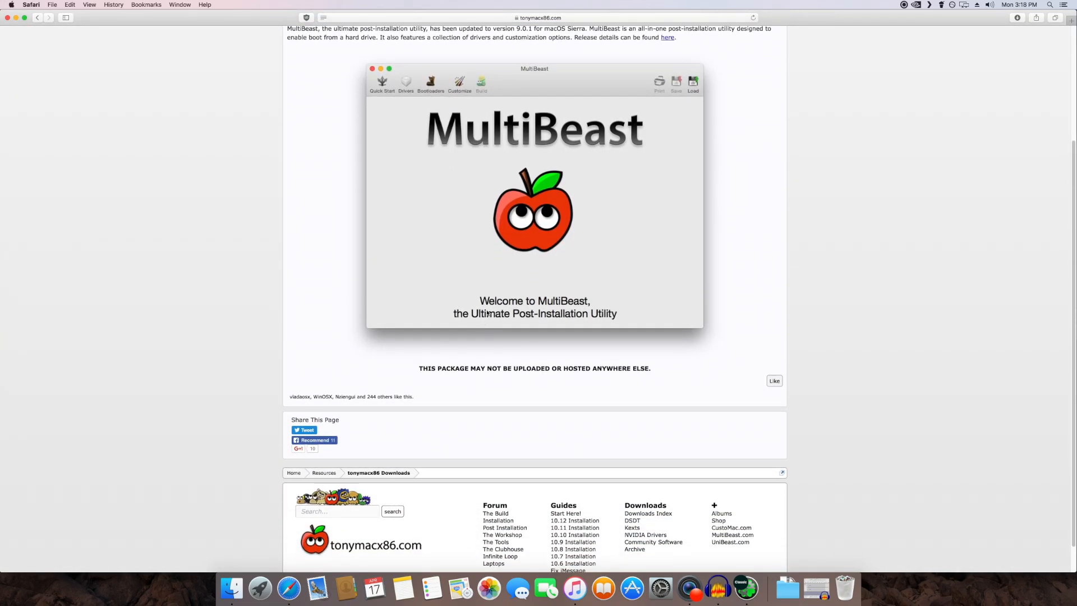
scroll(692, 248, up, 2)
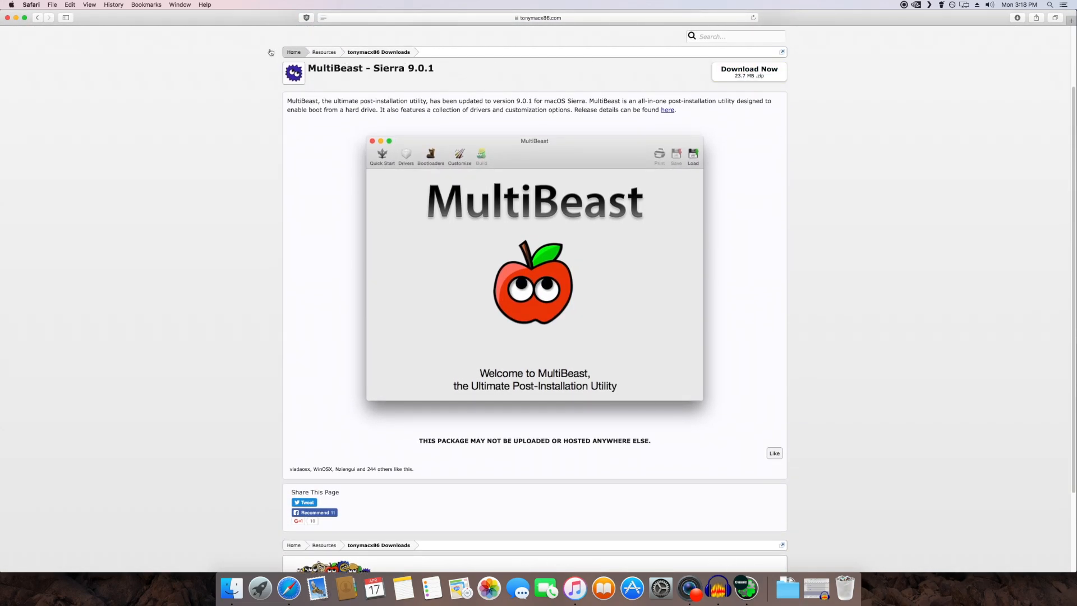
Step: Minimize the browser window and open the MultiBeast - Sierra Edition folder inside the desktop's Hackintosh folder
click(16, 18)
double_click(1043, 41)
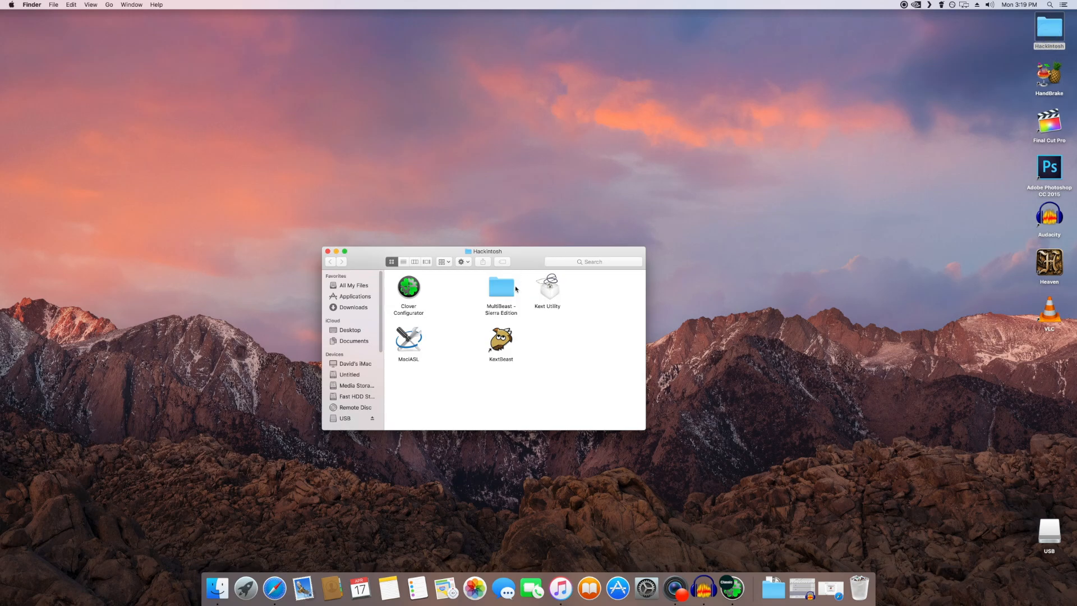
double_click(513, 288)
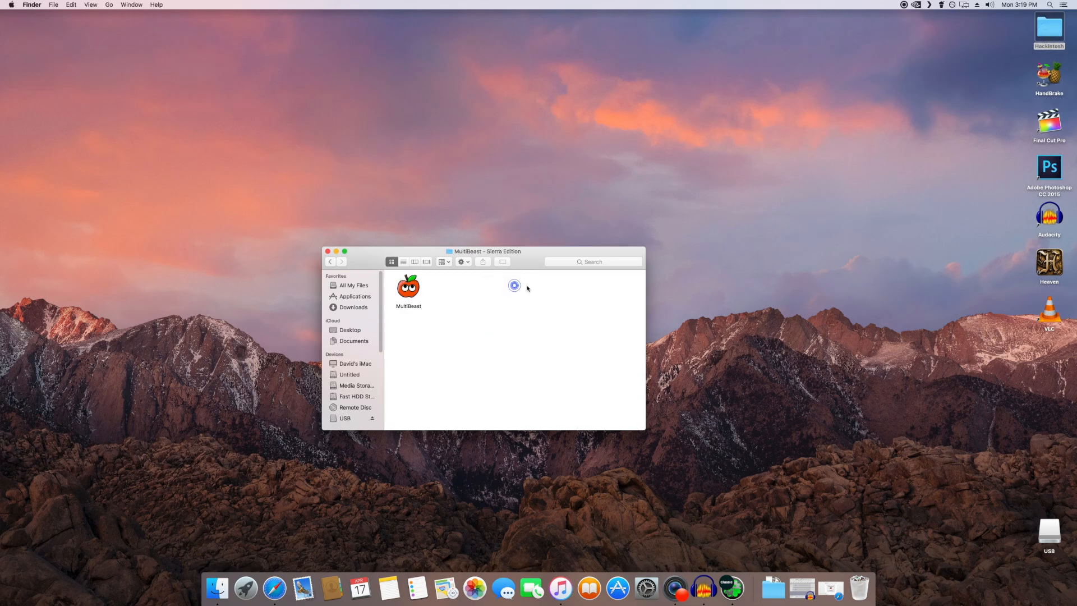
Step: Launch MultiBeast and choose UEFI Boot Mode as the Quick Start configuration
double_click(410, 289)
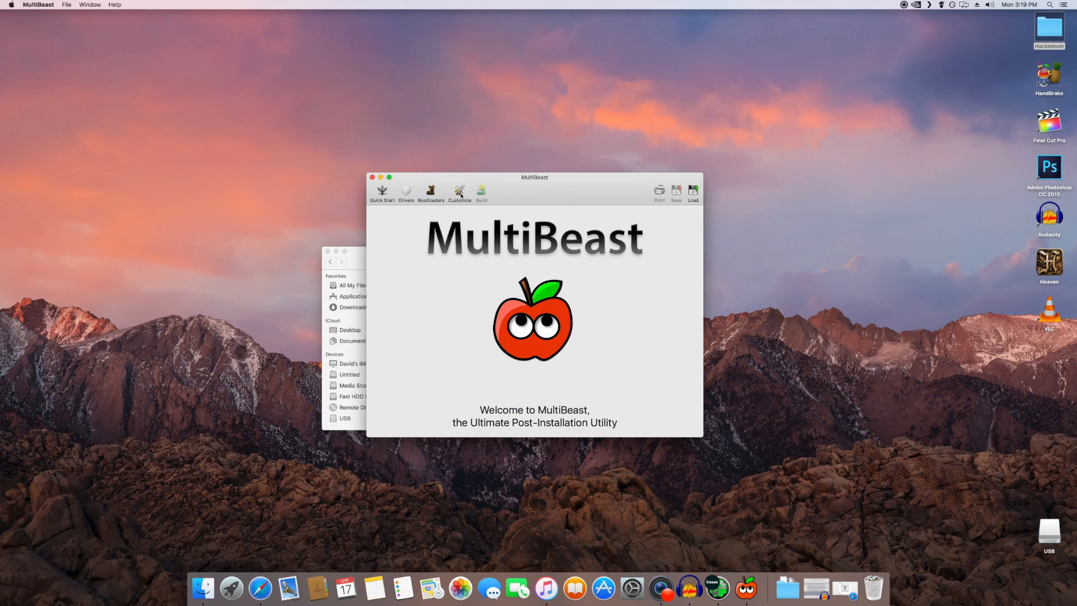
click(396, 195)
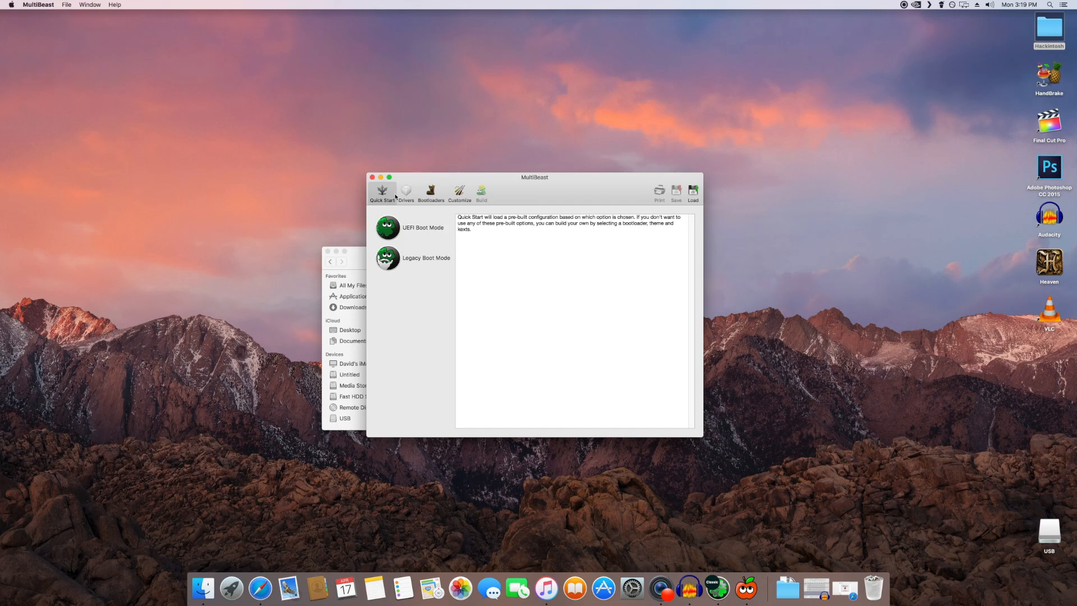
click(397, 230)
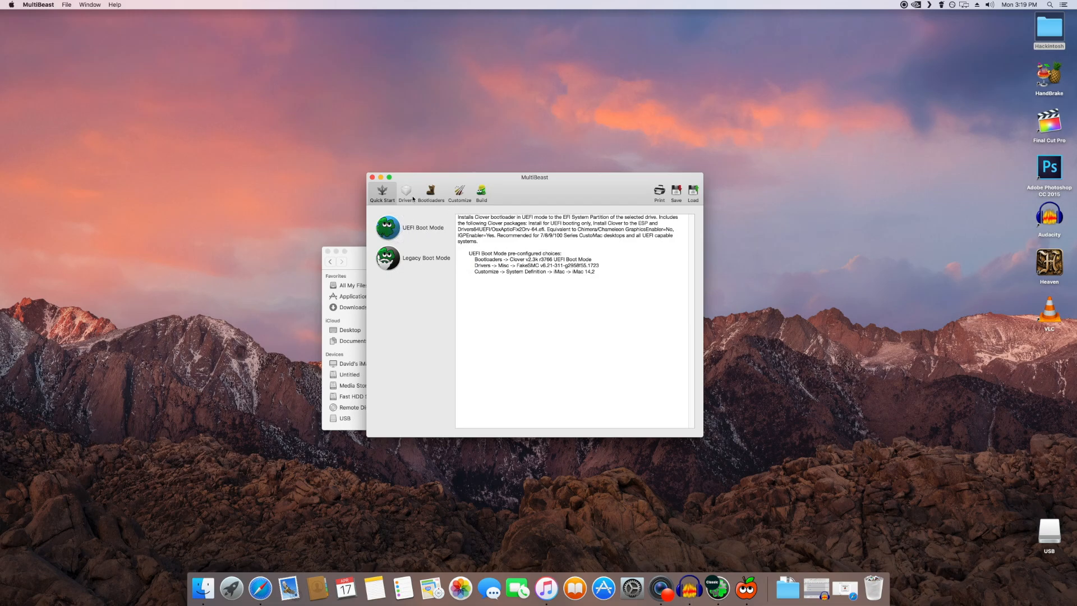
Step: Add the Intel Generic AHCI SATA disk driver to the configuration
click(412, 195)
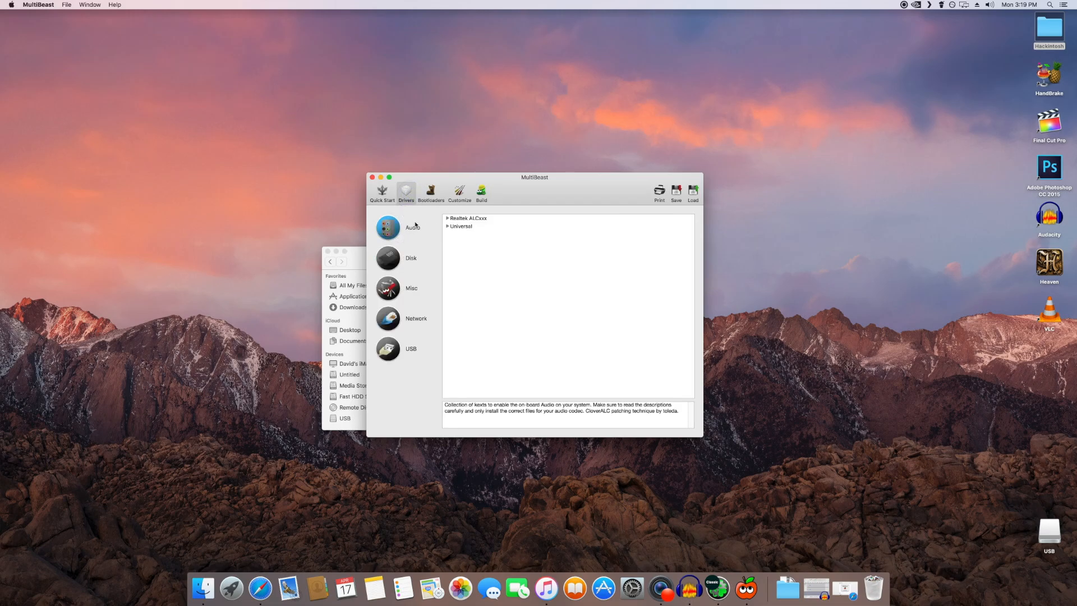
click(398, 261)
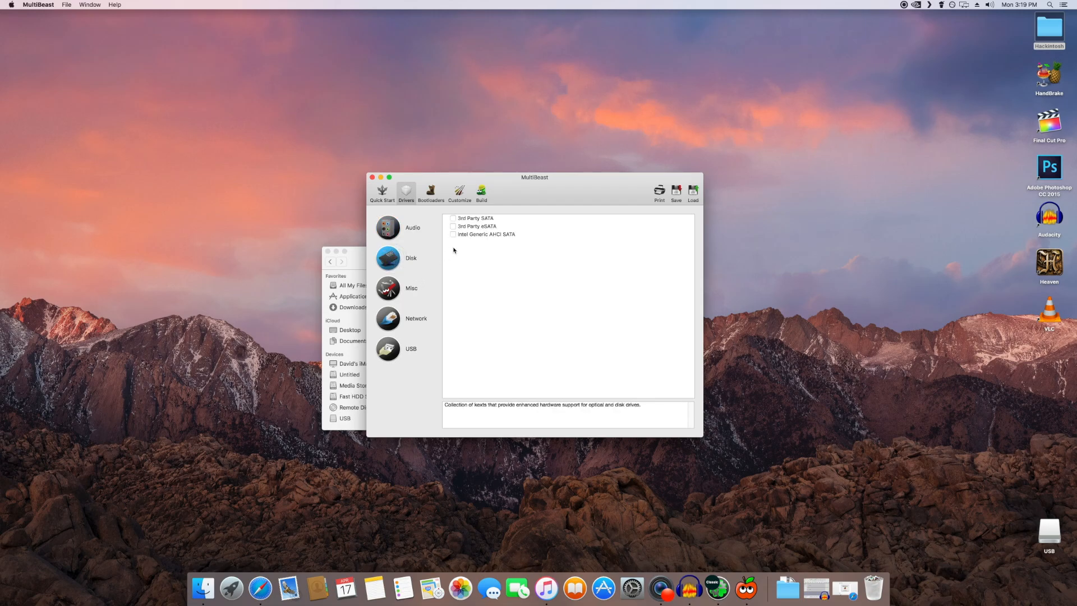
click(453, 234)
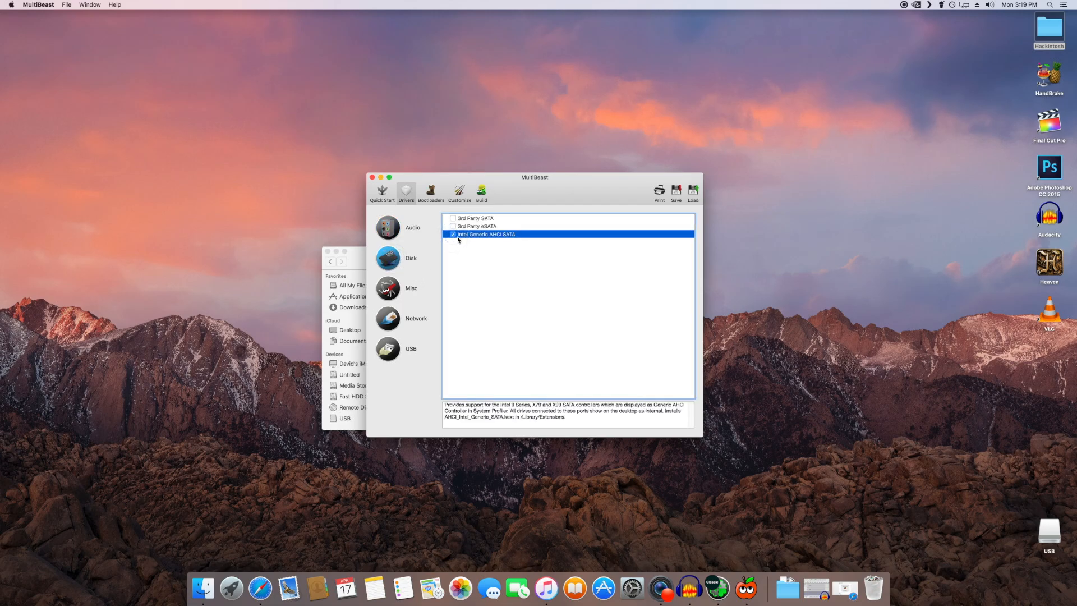
Step: Enable the miscellaneous drivers NullCPUPowerManagement v1.0.0d2 and VoodooTSCSync 6 Core
click(405, 284)
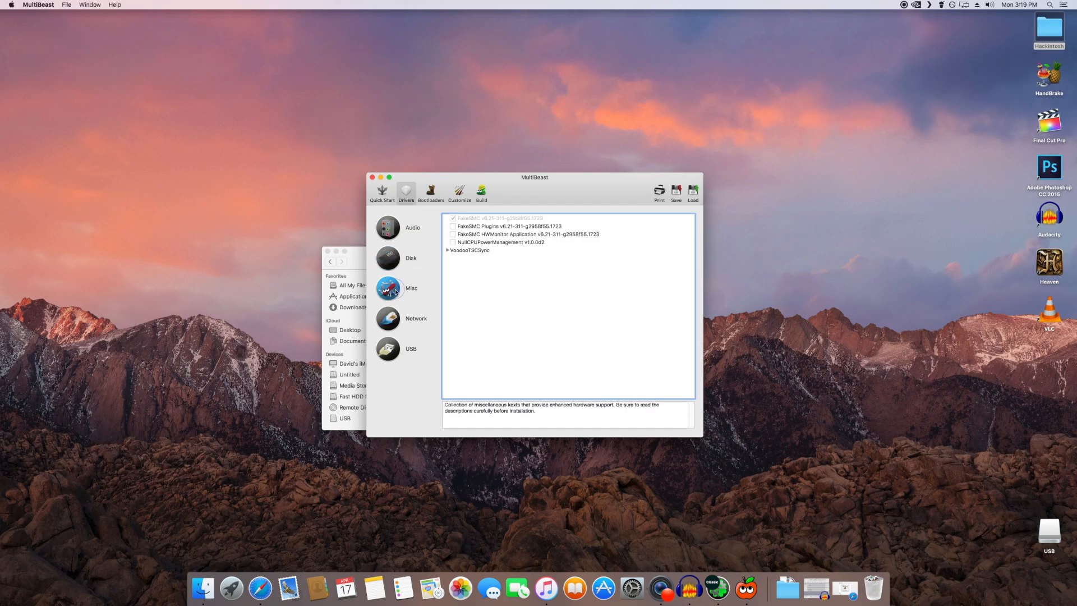
click(453, 242)
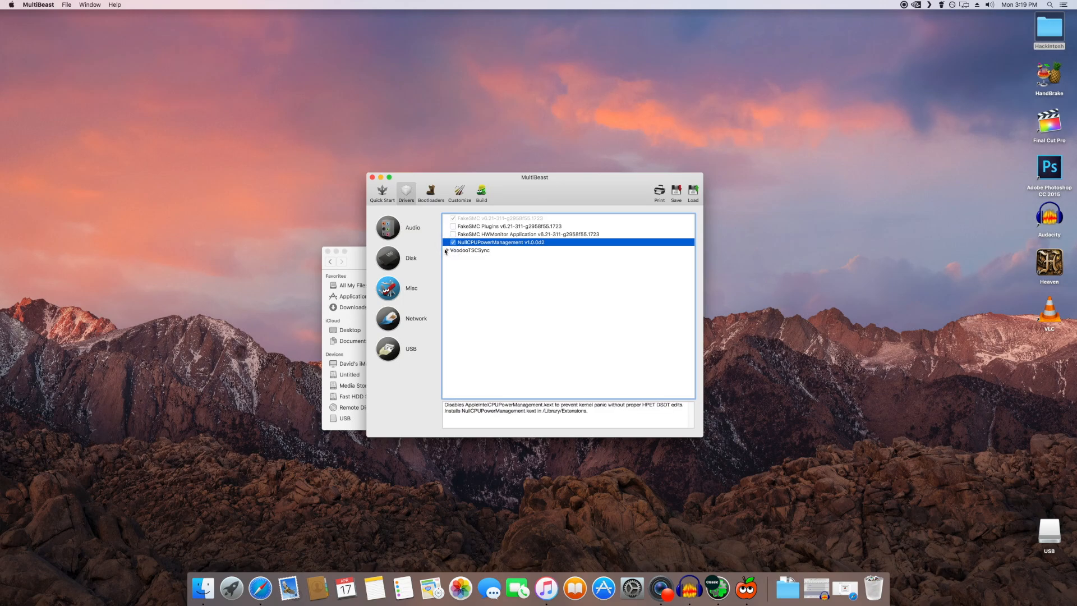
click(447, 251)
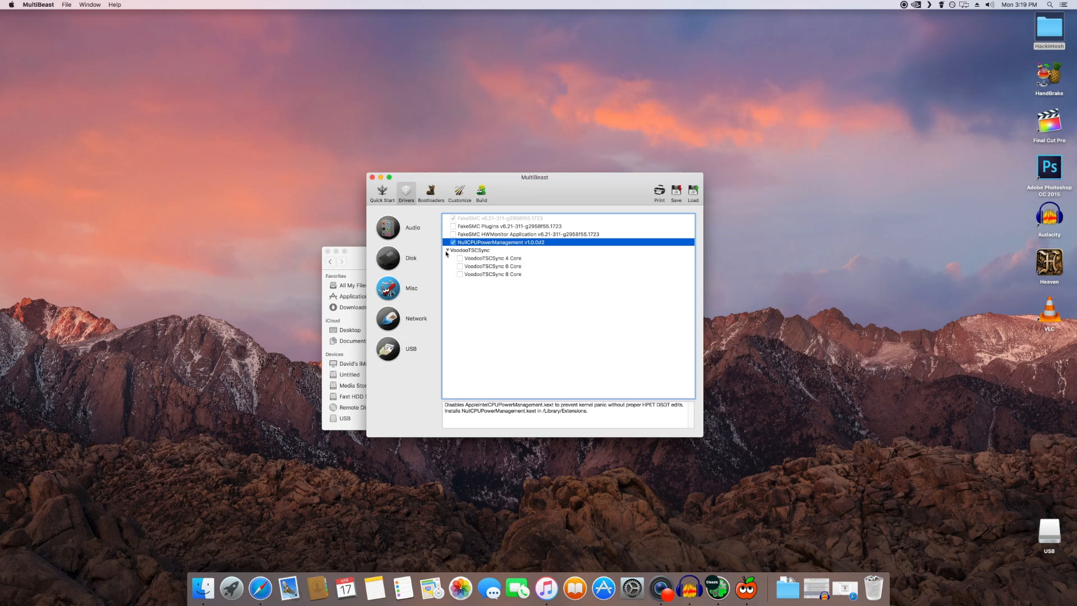
click(459, 266)
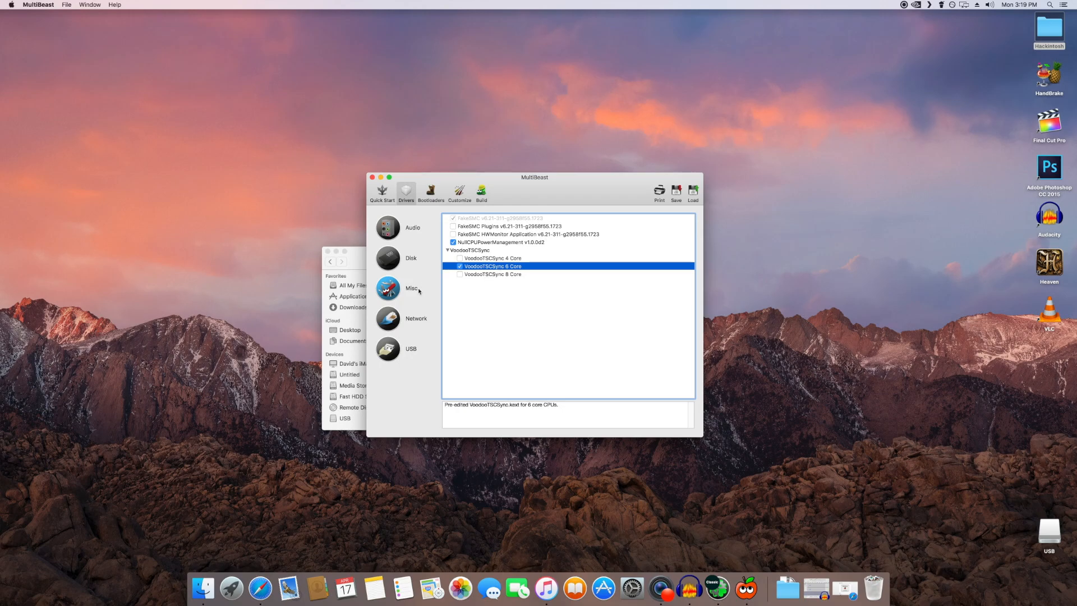
Step: Enable the Increase Max Port Limit USB option and the Intel network driver AppleIntelE1000e v3.3.3
click(388, 350)
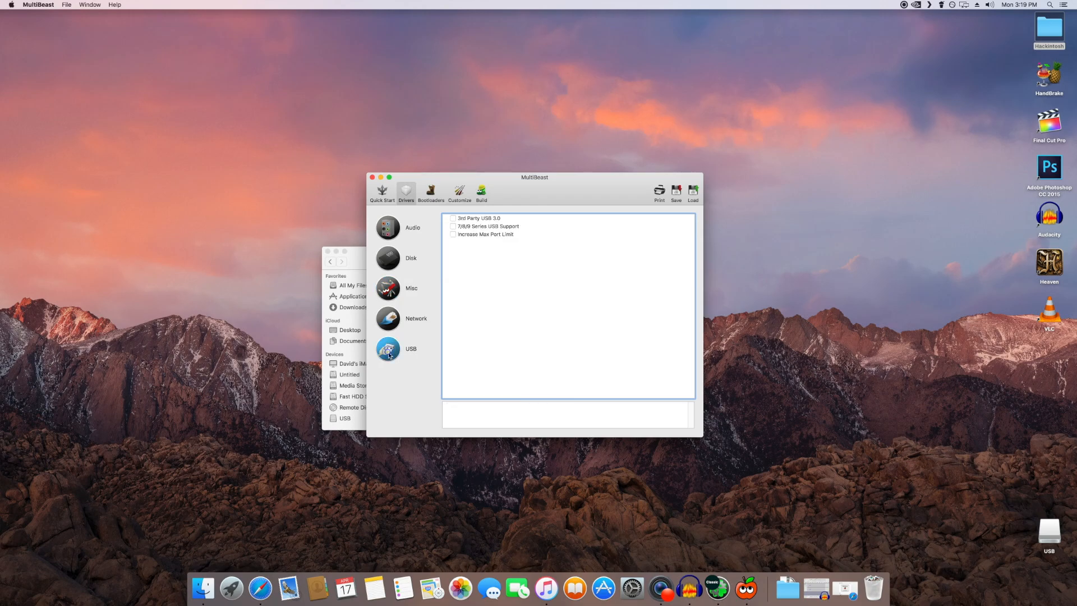
click(453, 234)
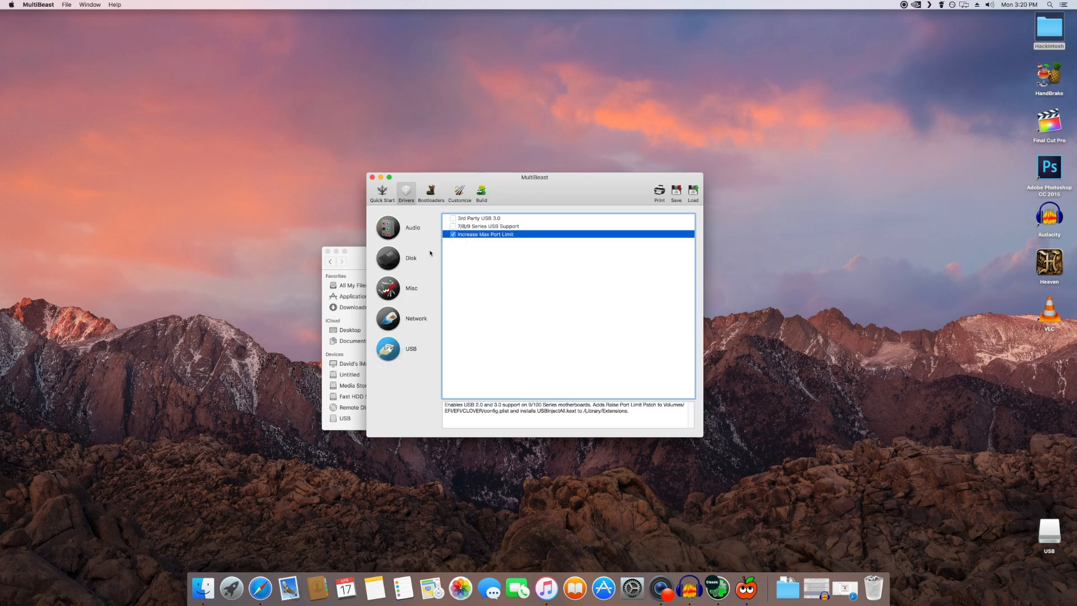
click(391, 325)
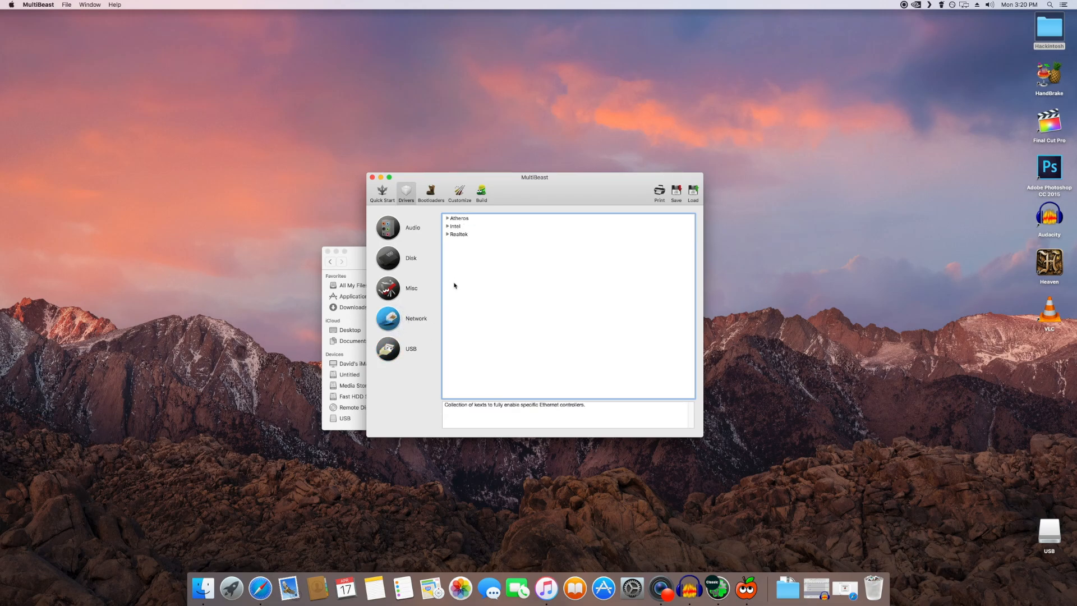
click(447, 226)
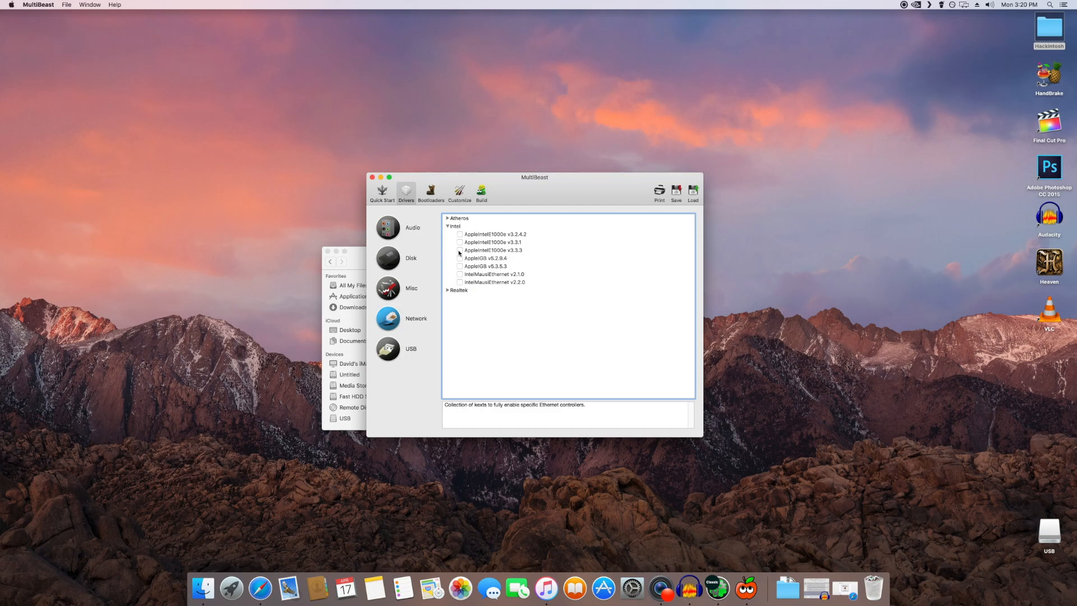
click(458, 250)
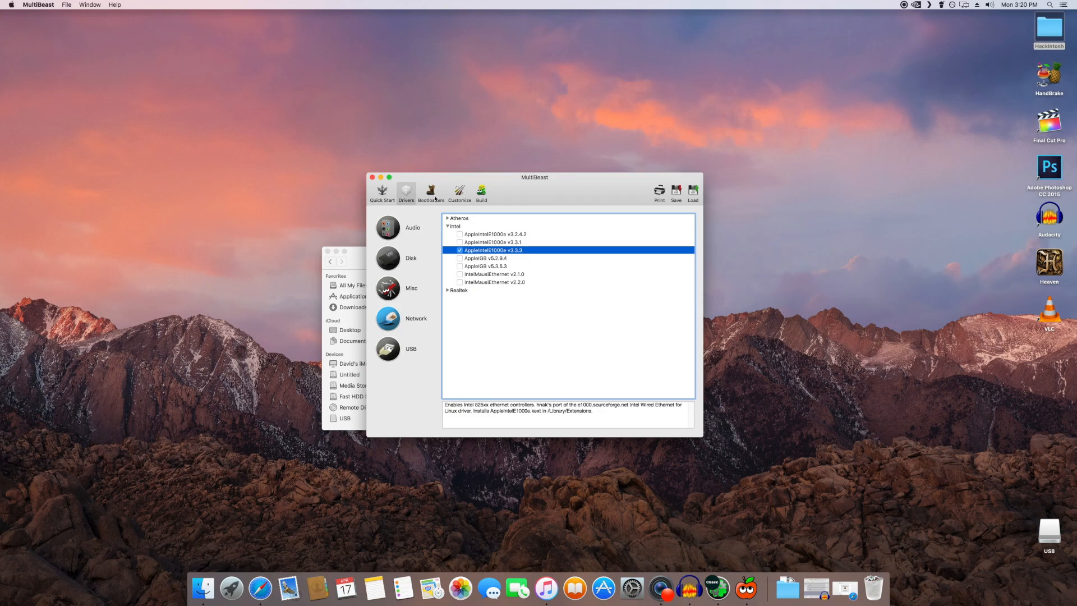
Step: Review the bootloader, graphics, SSDT and system definition options, and display the current build configuration
click(435, 198)
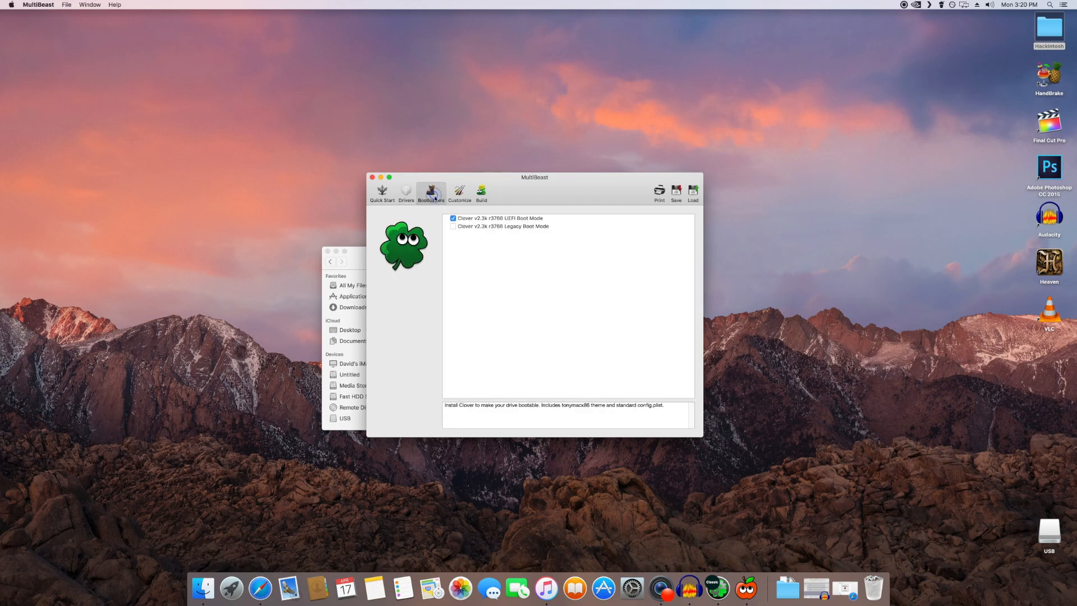
click(466, 199)
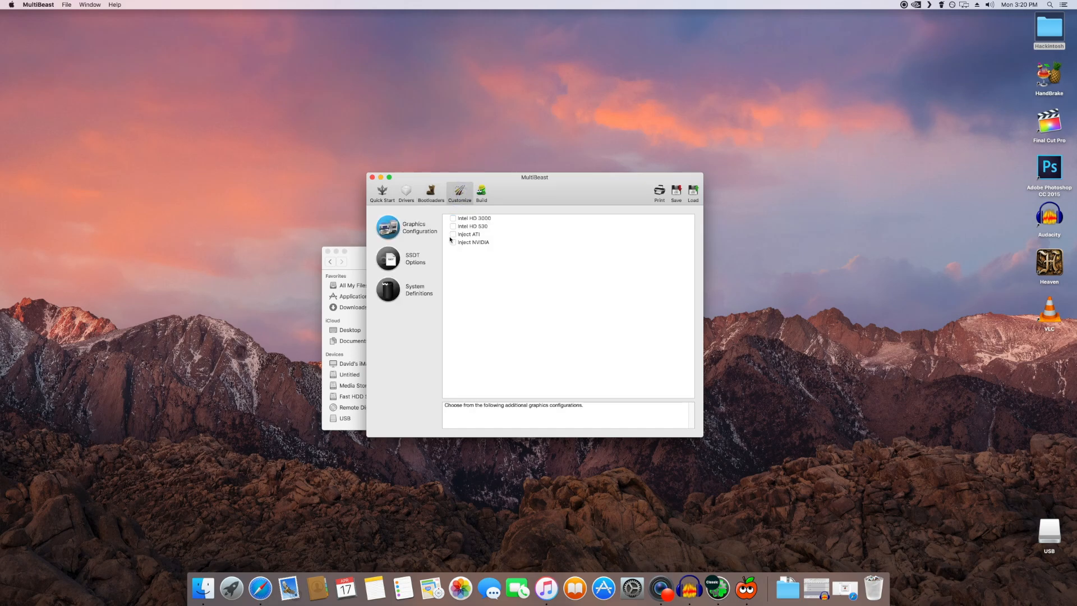
click(399, 264)
click(415, 286)
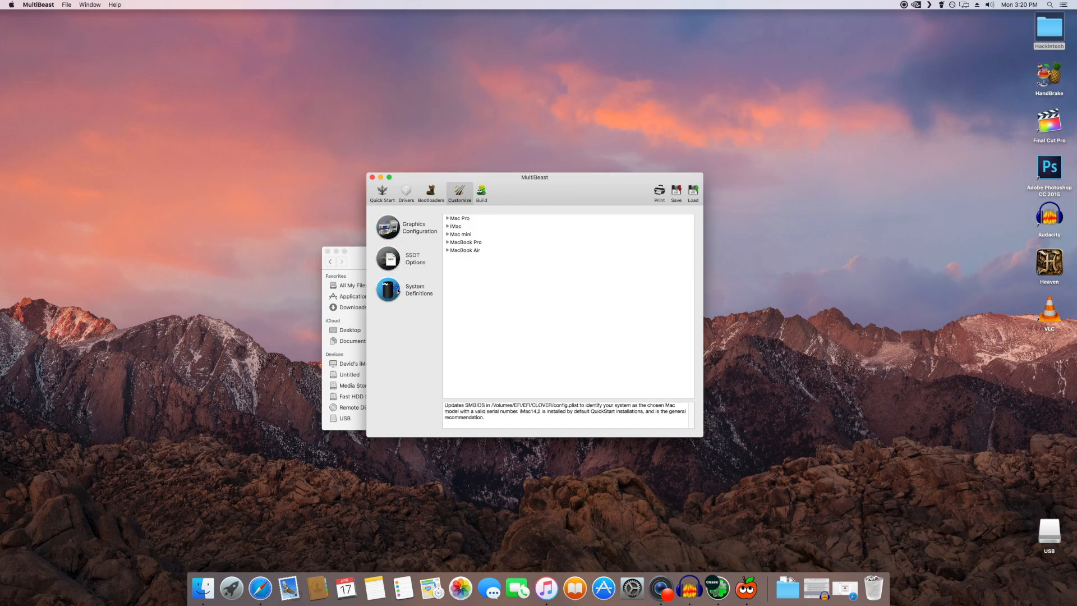
click(481, 192)
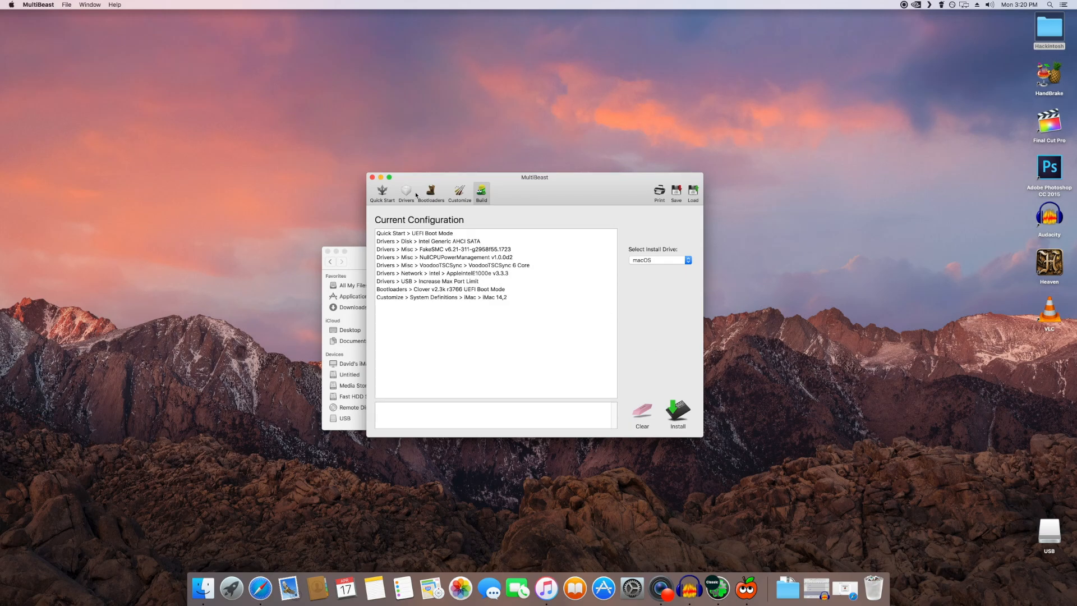
Step: Close MultiBeast and its folder, and launch Clover Configurator from the desktop's Hackintosh folder
click(372, 177)
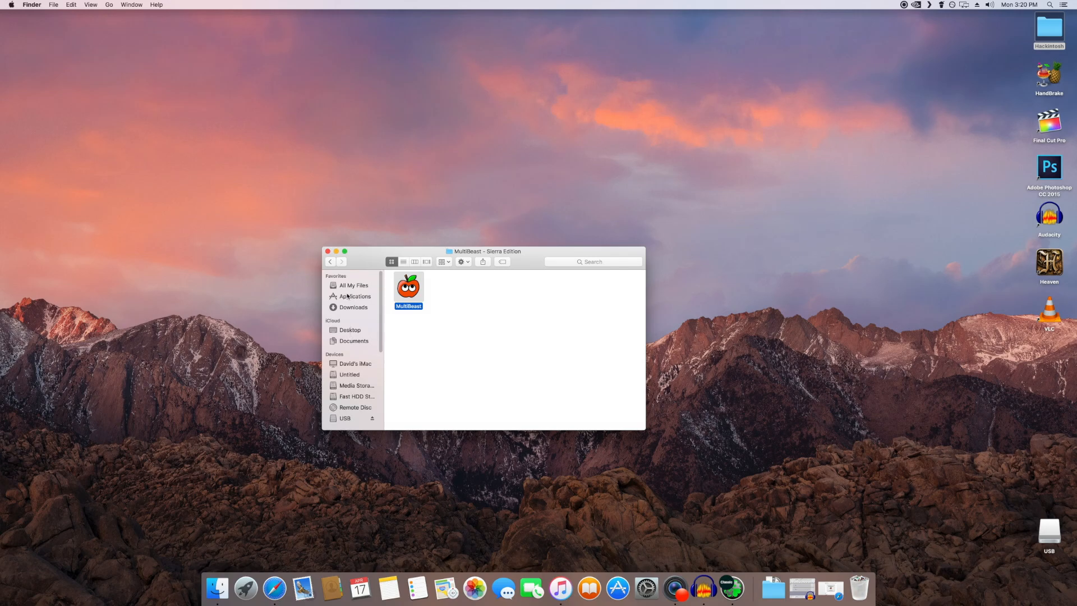
click(328, 251)
double_click(1054, 40)
double_click(416, 288)
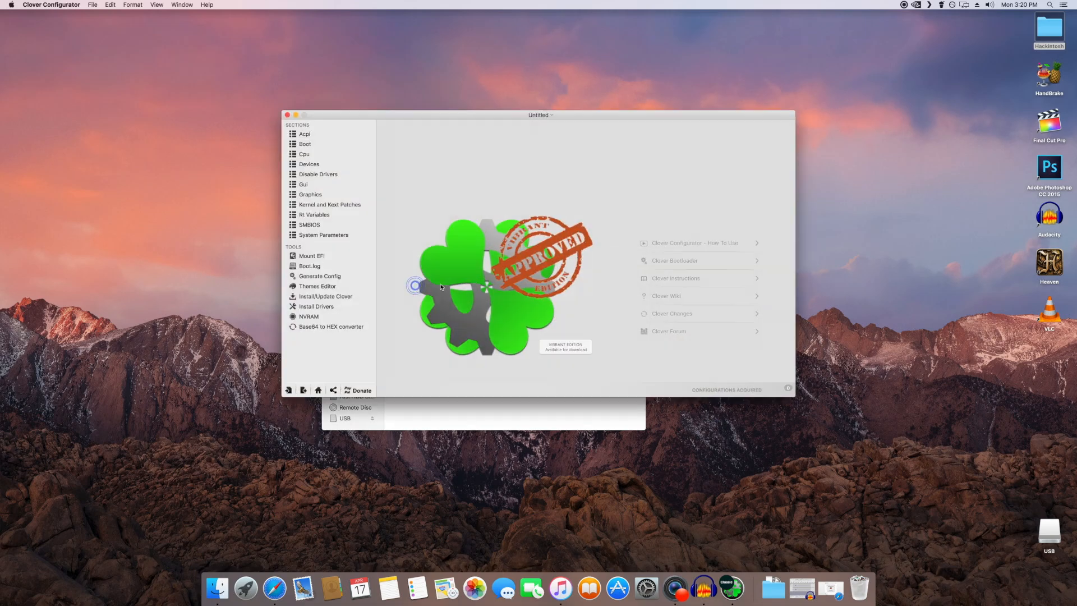
Step: Mount the EFI partition of the macOS drive (disk3s1) and close the Clover Configurator window
click(320, 258)
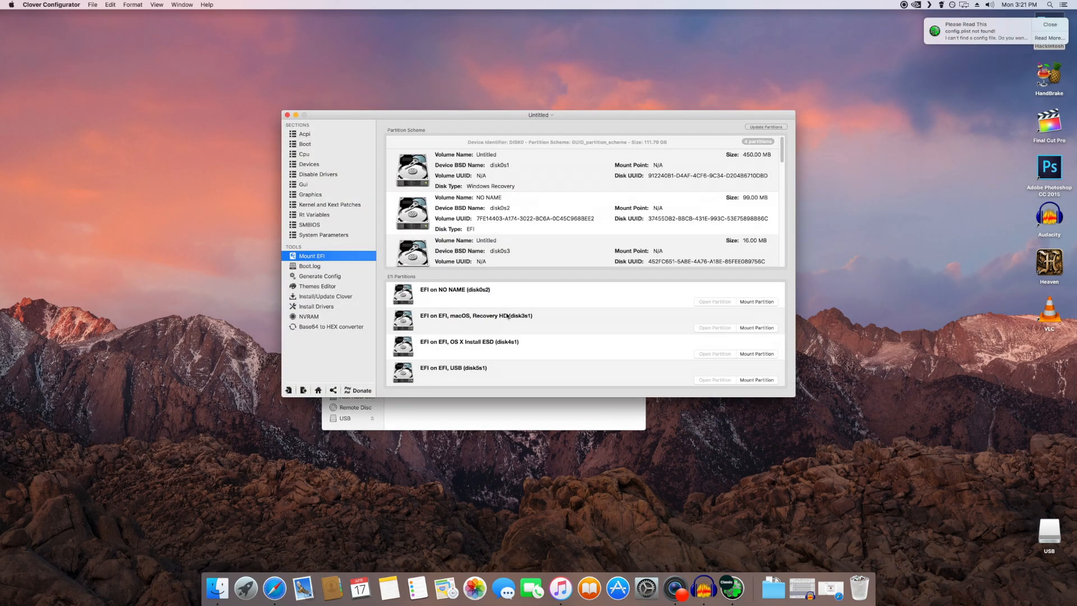
click(515, 323)
click(747, 329)
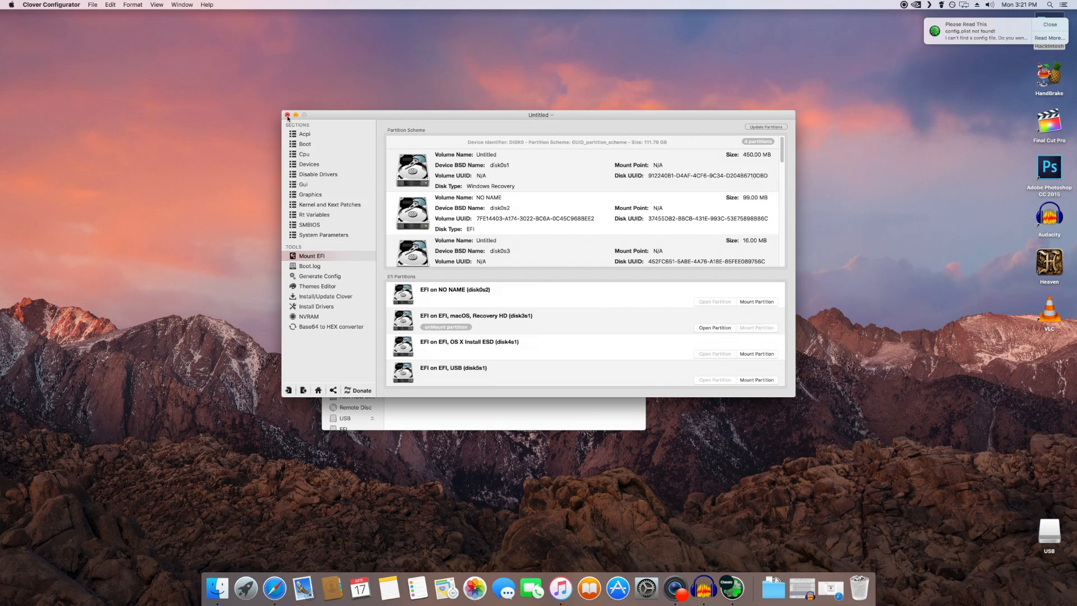
click(288, 115)
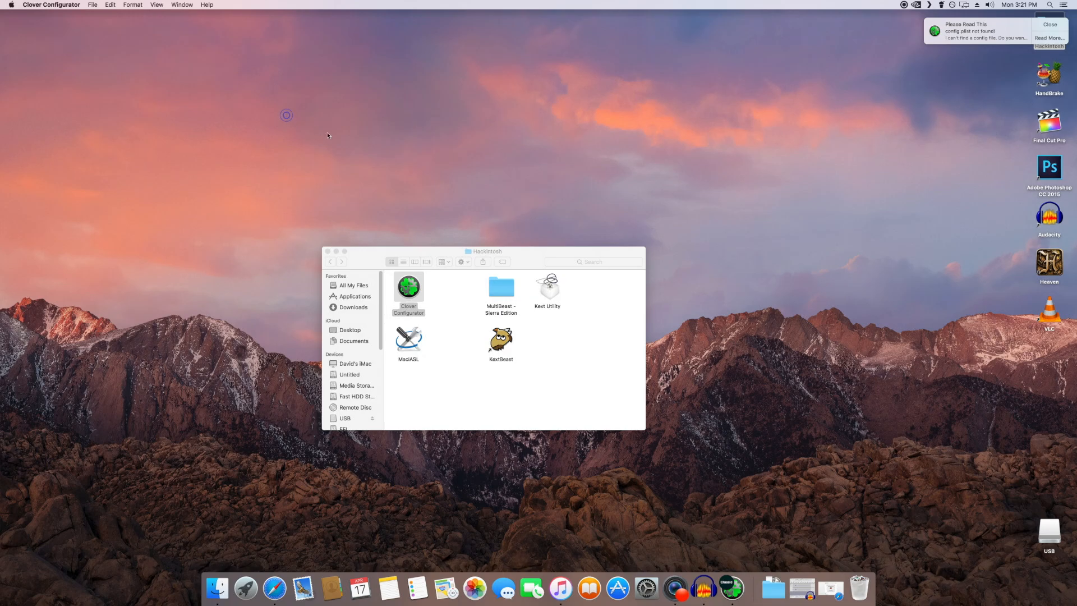
Step: Open the drivers64UEFI folder under EFI/CLOVER on the mounted EFI partition, and check the downloaded pre- and post-install files
scroll(356, 372, down, 2)
scroll(356, 371, down, 5)
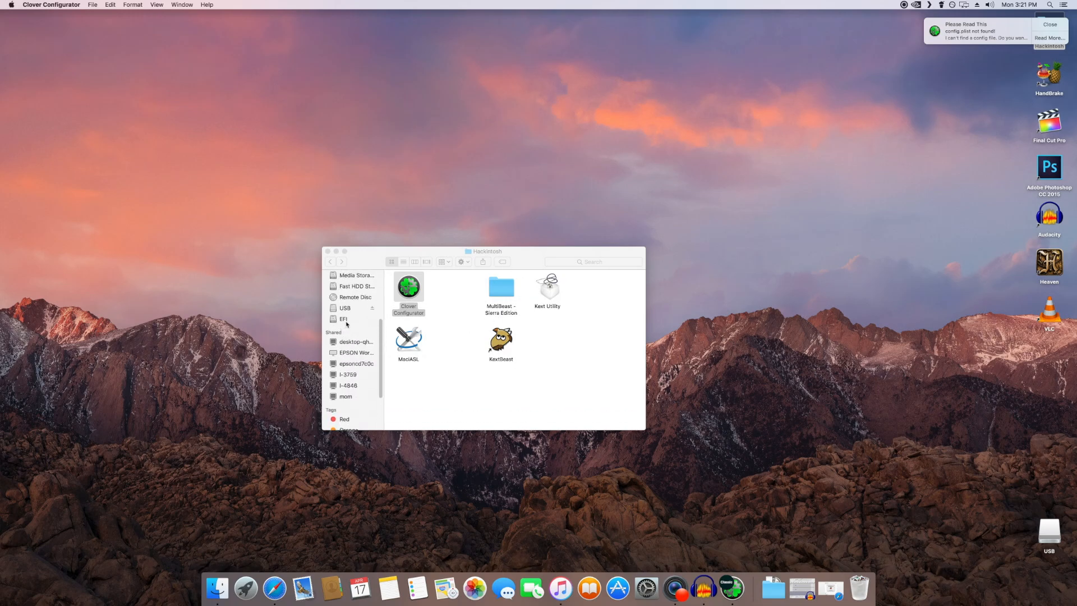
click(346, 323)
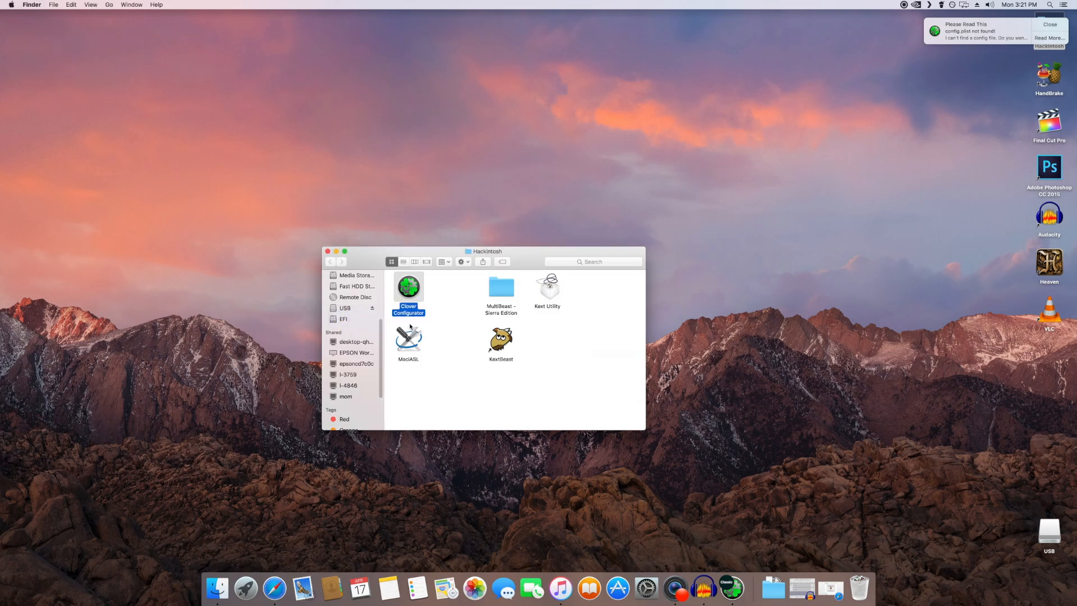
click(343, 318)
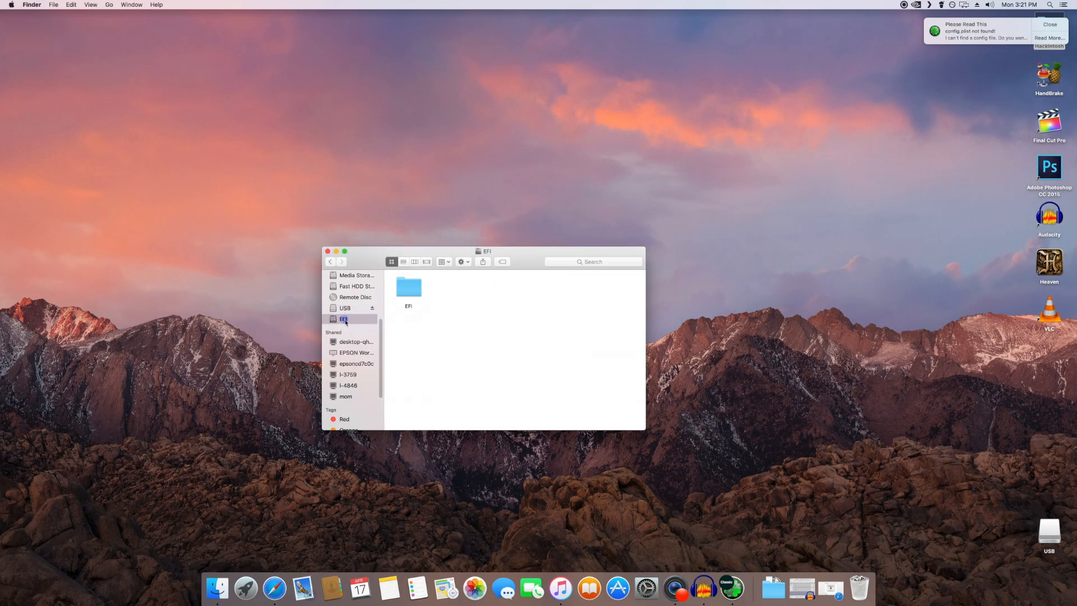
double_click(407, 291)
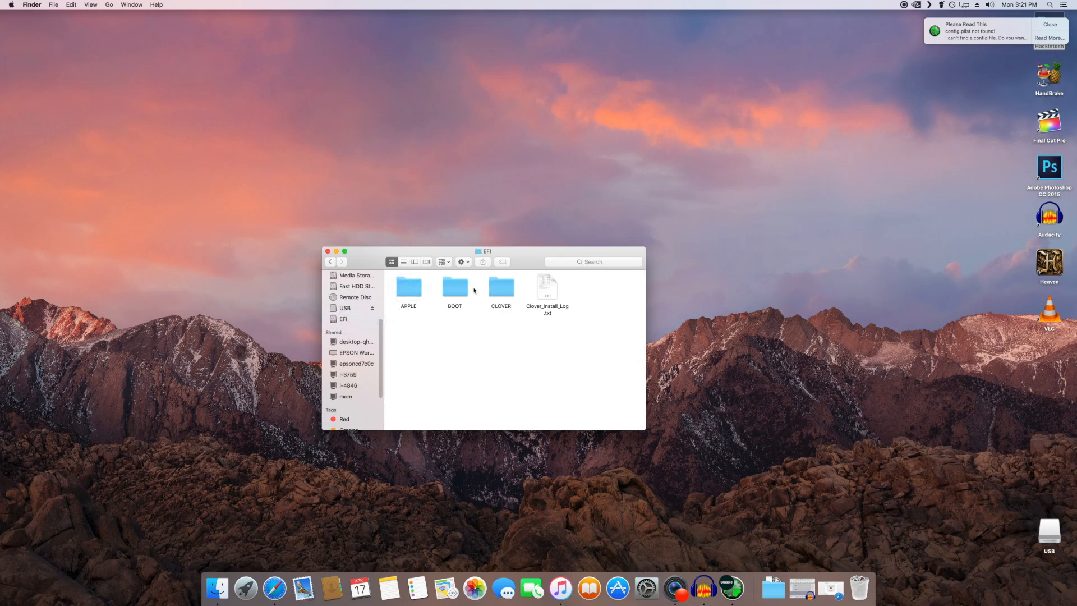
double_click(501, 289)
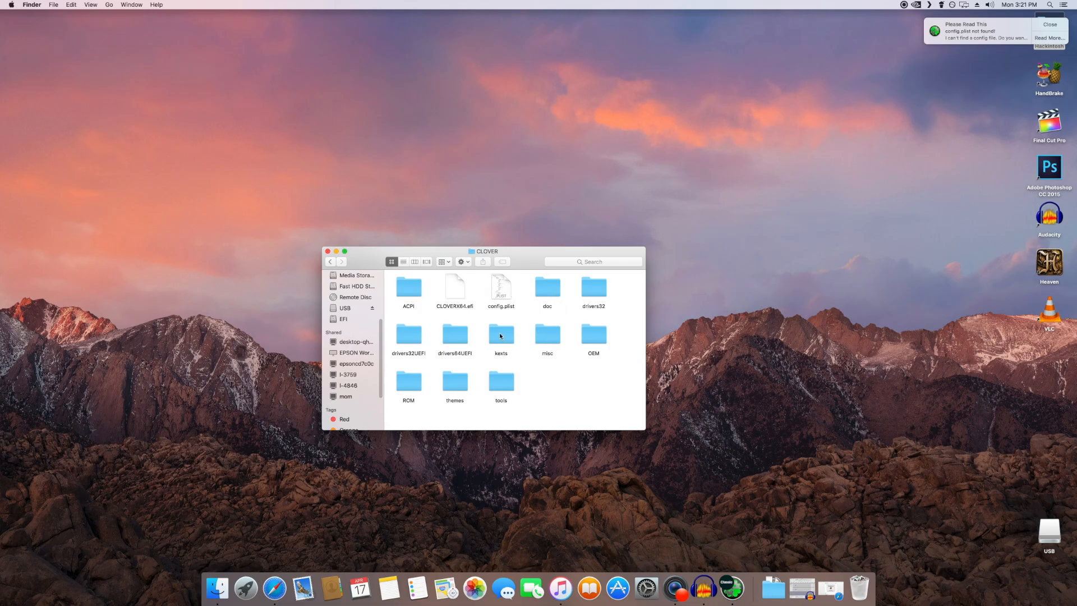
double_click(461, 339)
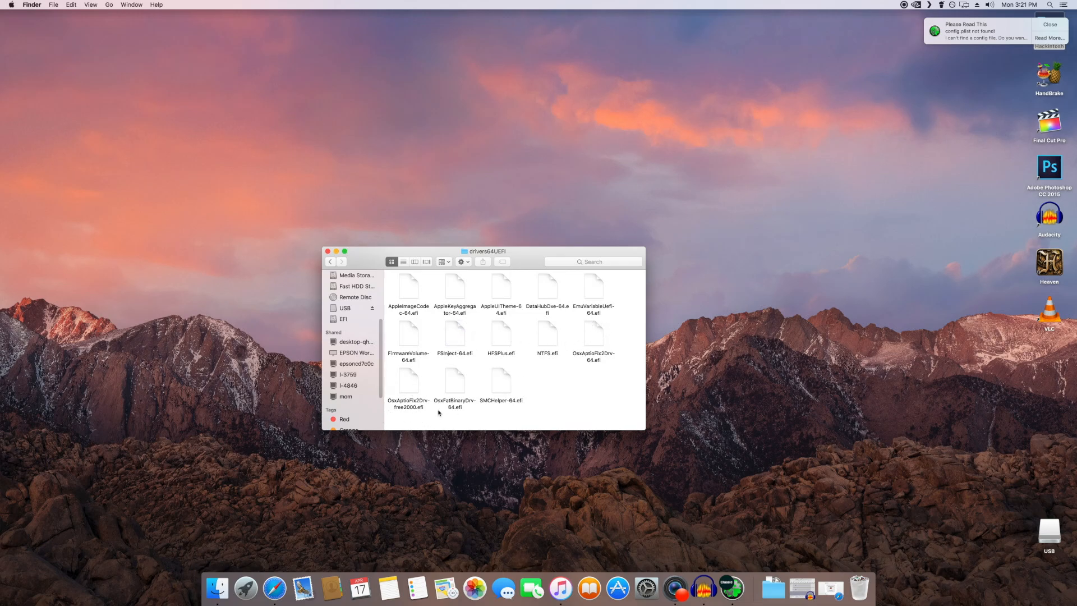
click(773, 588)
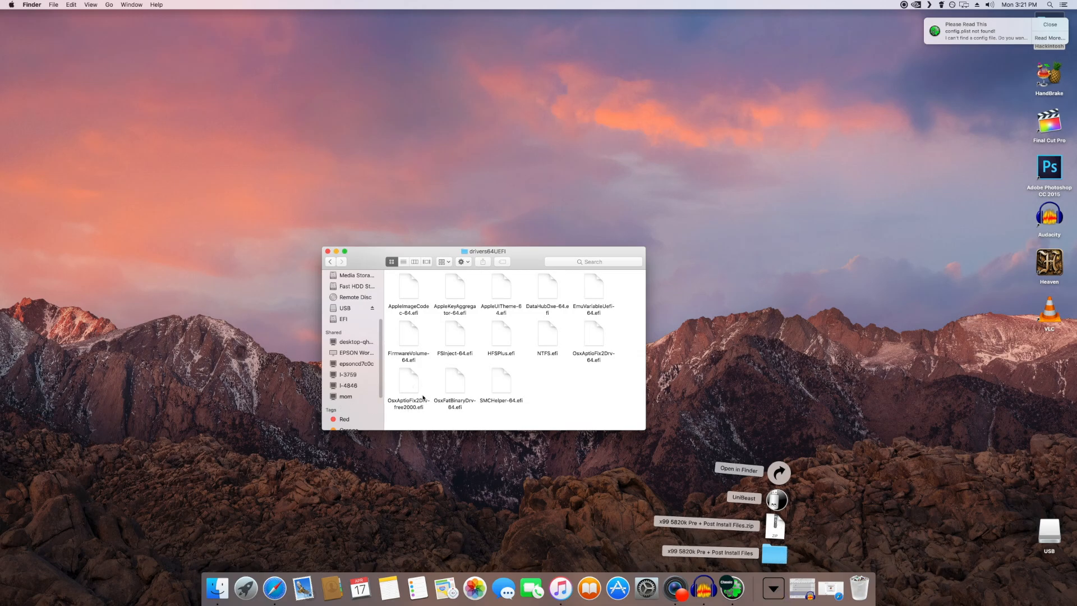
click(533, 419)
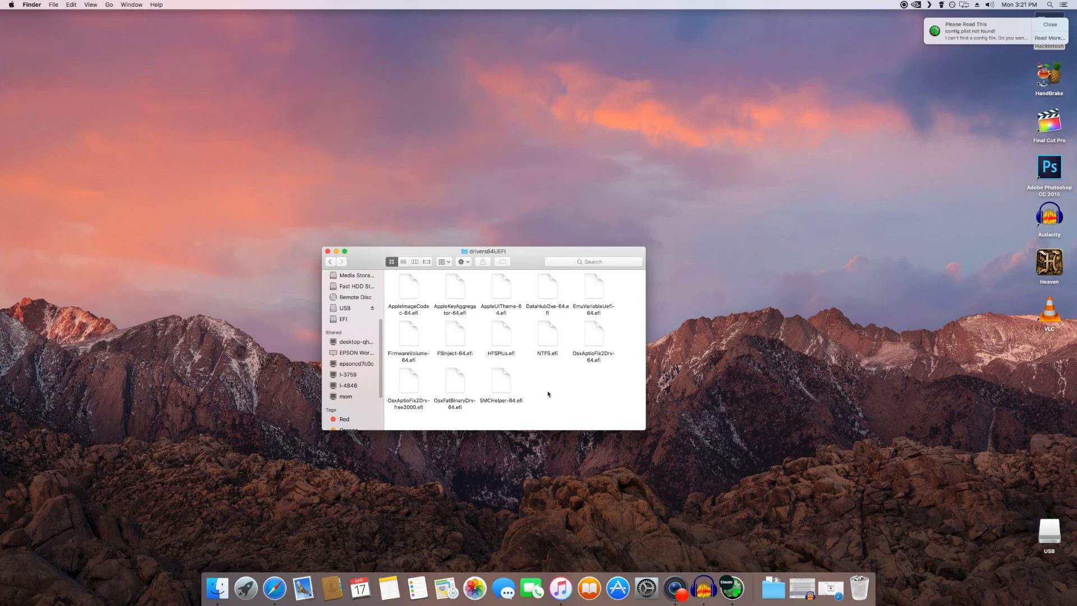
Step: Return to the CLOVER folder, look inside drivers32UEFI and close the Finder window
click(331, 262)
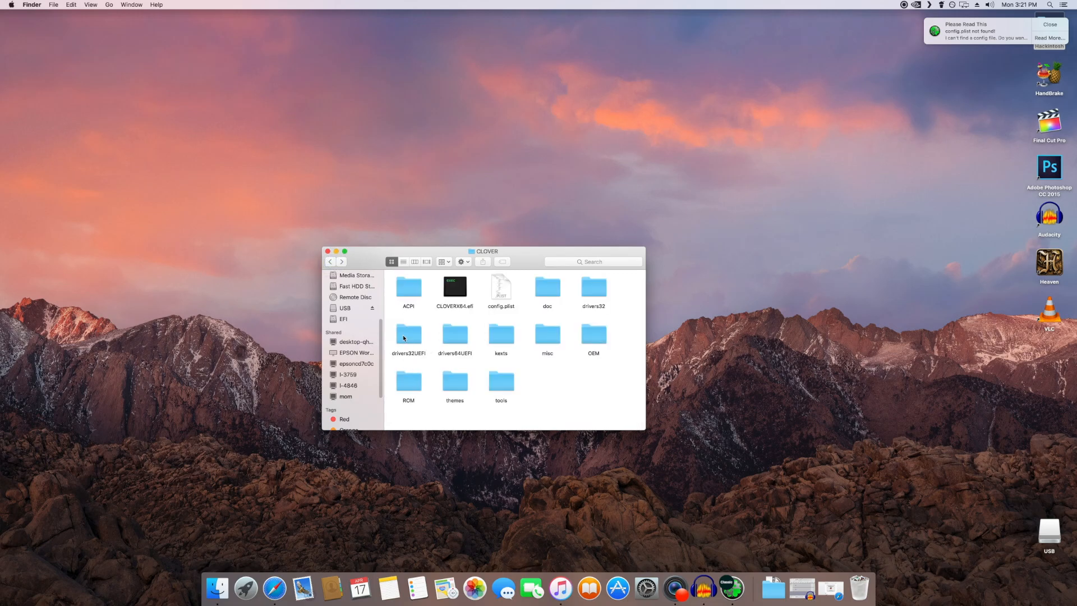
double_click(404, 336)
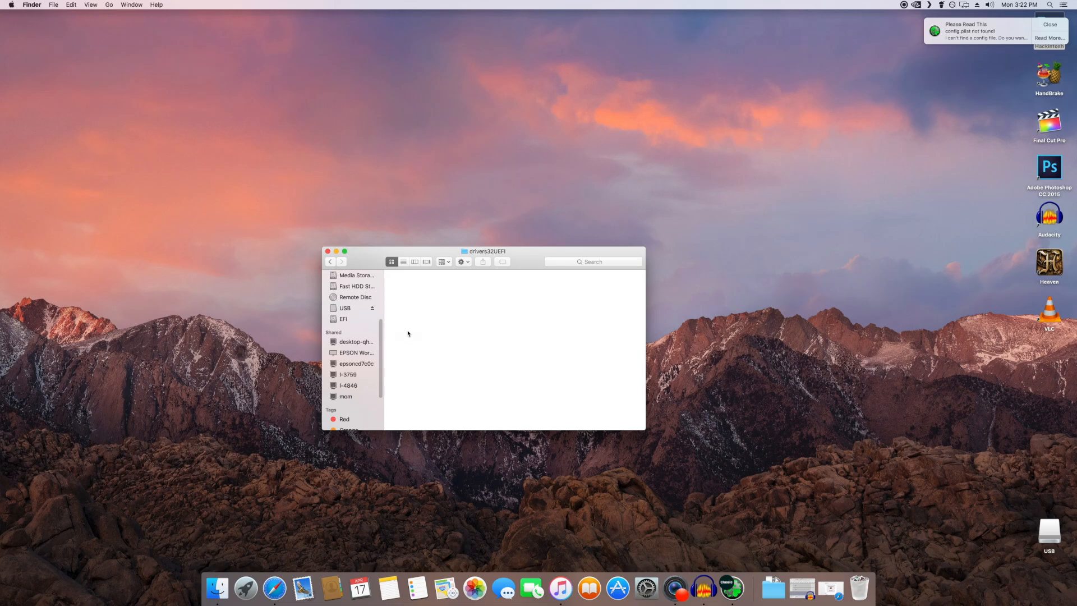
click(330, 262)
click(327, 251)
click(599, 272)
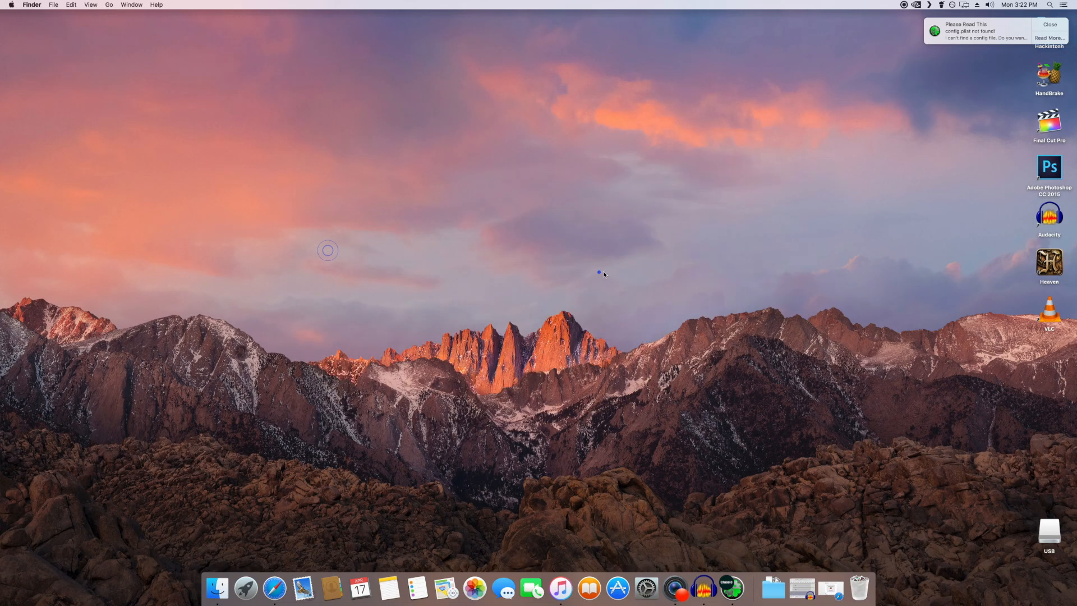
Step: Dismiss the missing config.plist notification, open the desktop's Hackintosh folder and launch Clover Configurator
click(1050, 26)
click(1008, 27)
double_click(1045, 27)
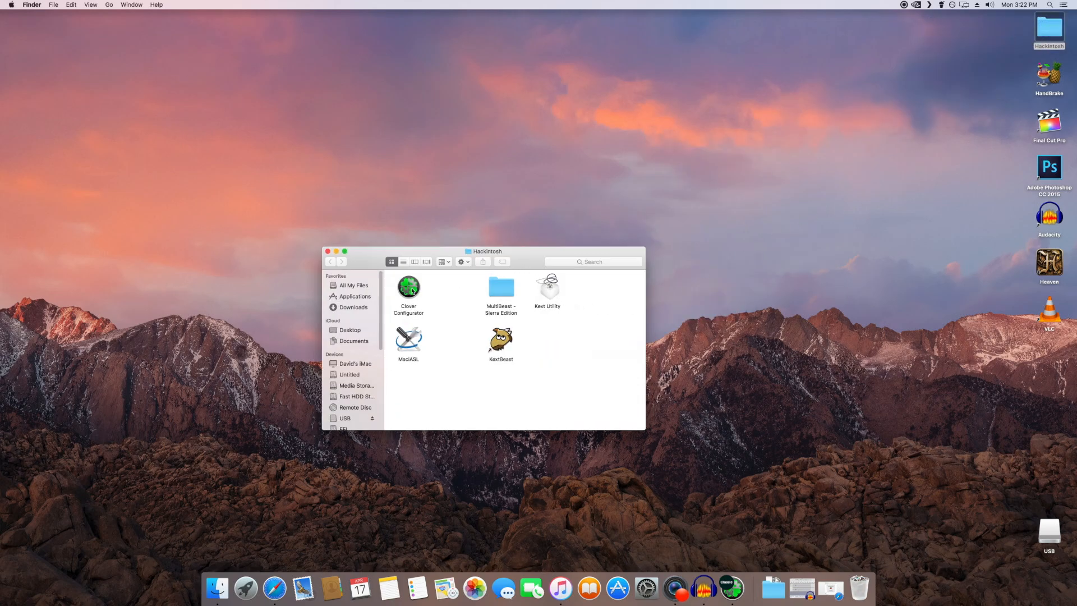
double_click(410, 287)
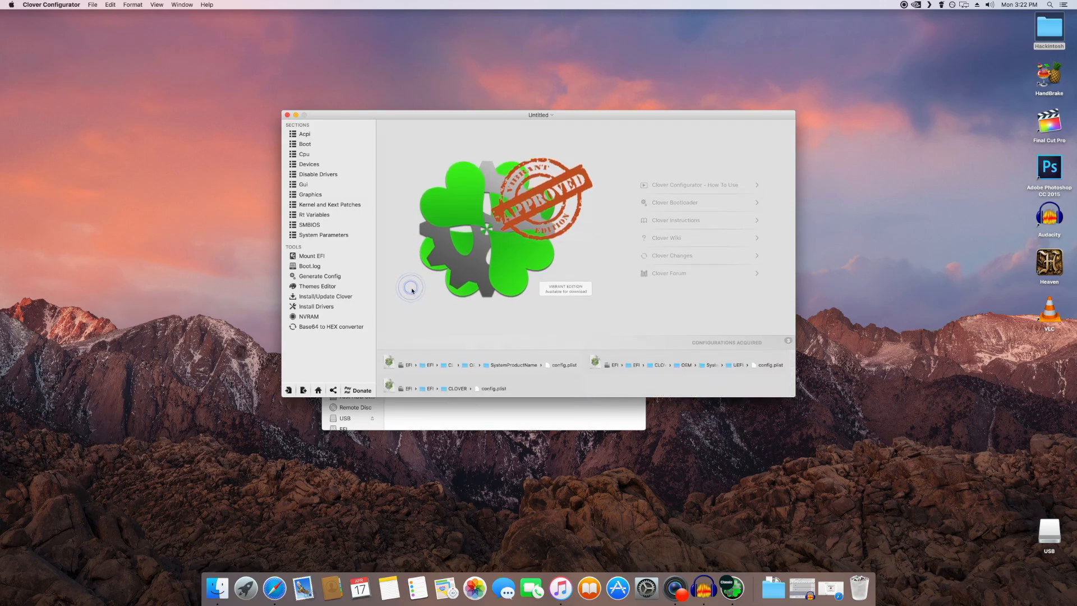
Step: Return from the Boot section to the start page and load the config.plist stored in EFI/CLOVER, showing its Acpi section
click(303, 145)
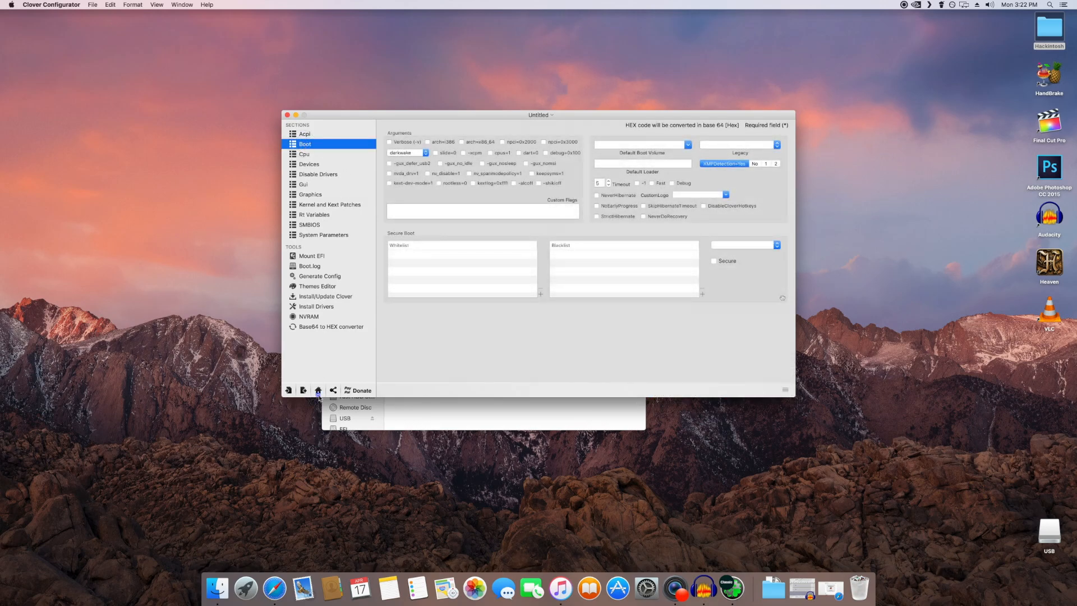
click(318, 390)
key(super+w)
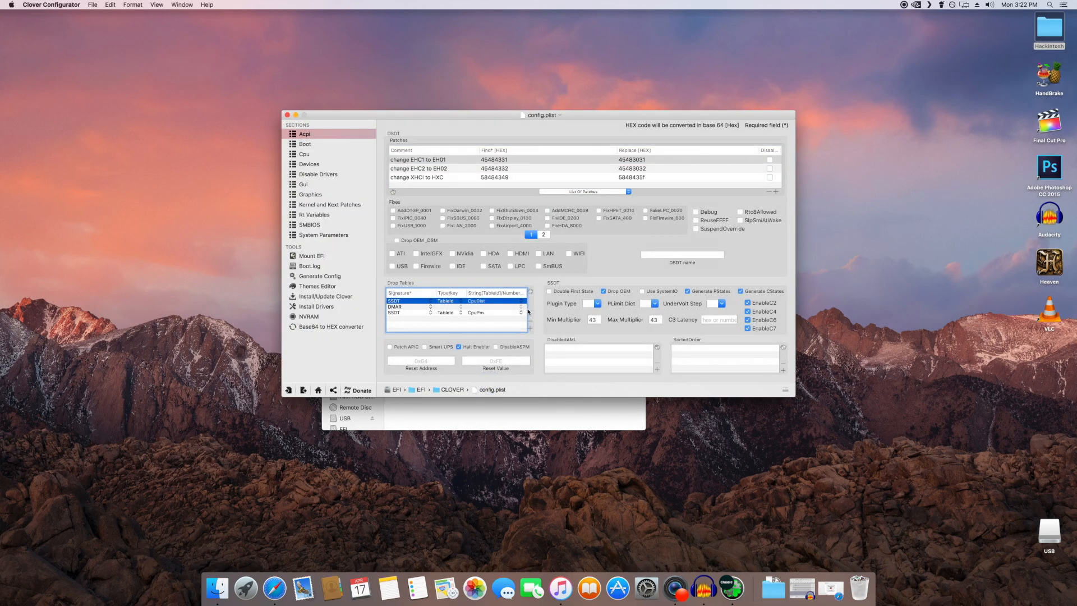
Step: Review the Boot arguments, the System Parameters and the 64-bit UEFI and extra drivers selected for the EFI partition
click(311, 145)
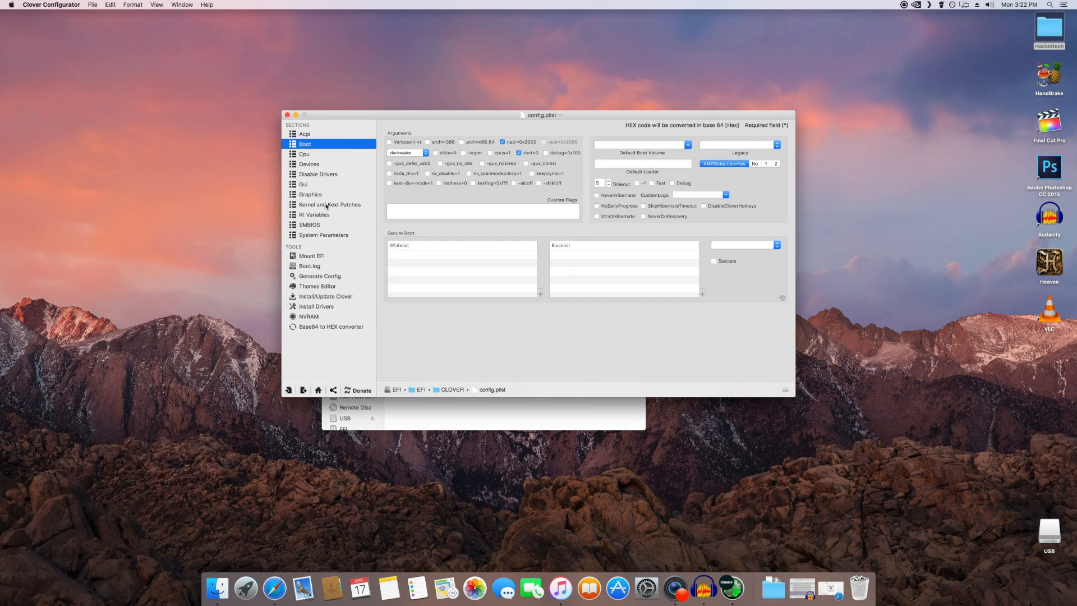
click(336, 238)
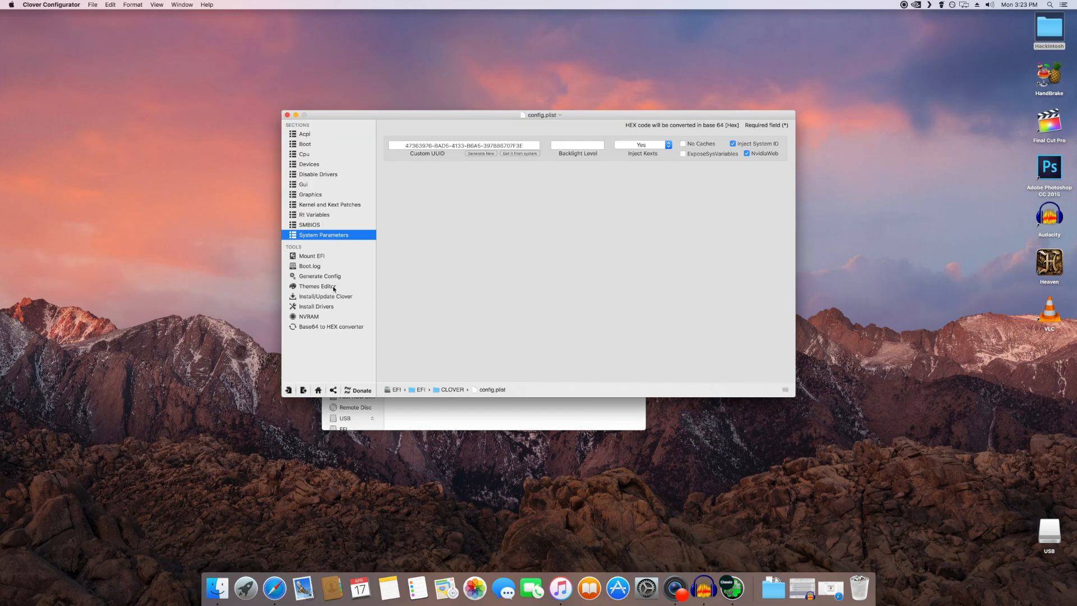
click(332, 307)
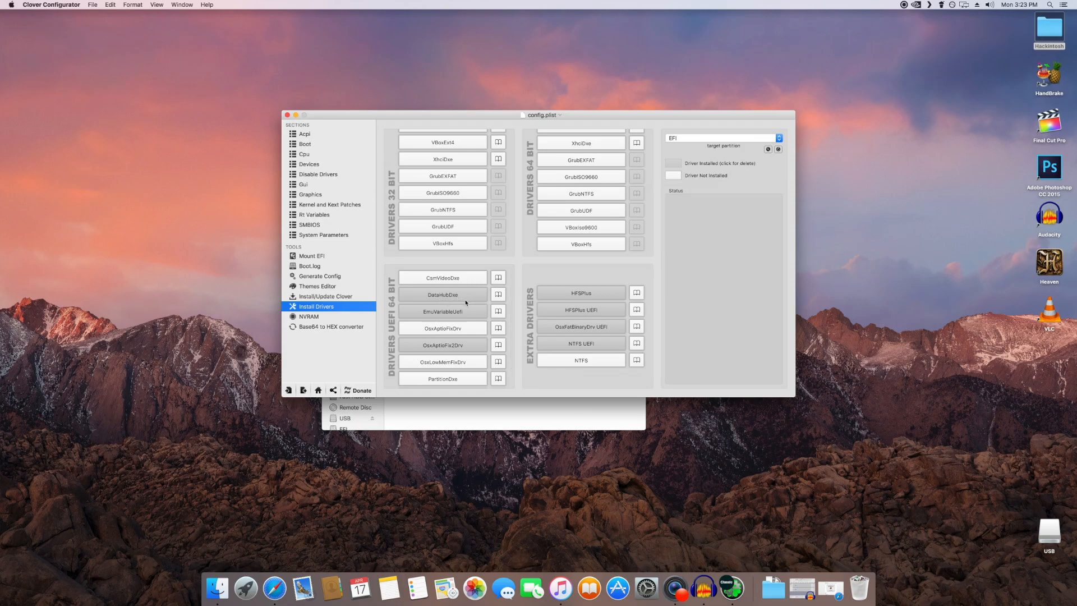
scroll(465, 302, down, 1)
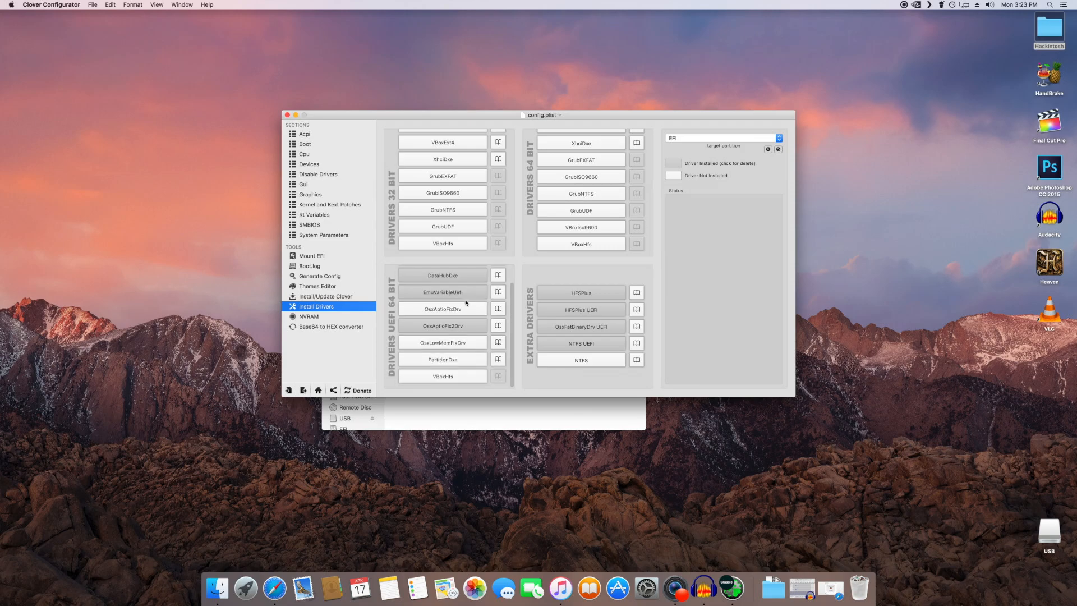
scroll(465, 303, up, 1)
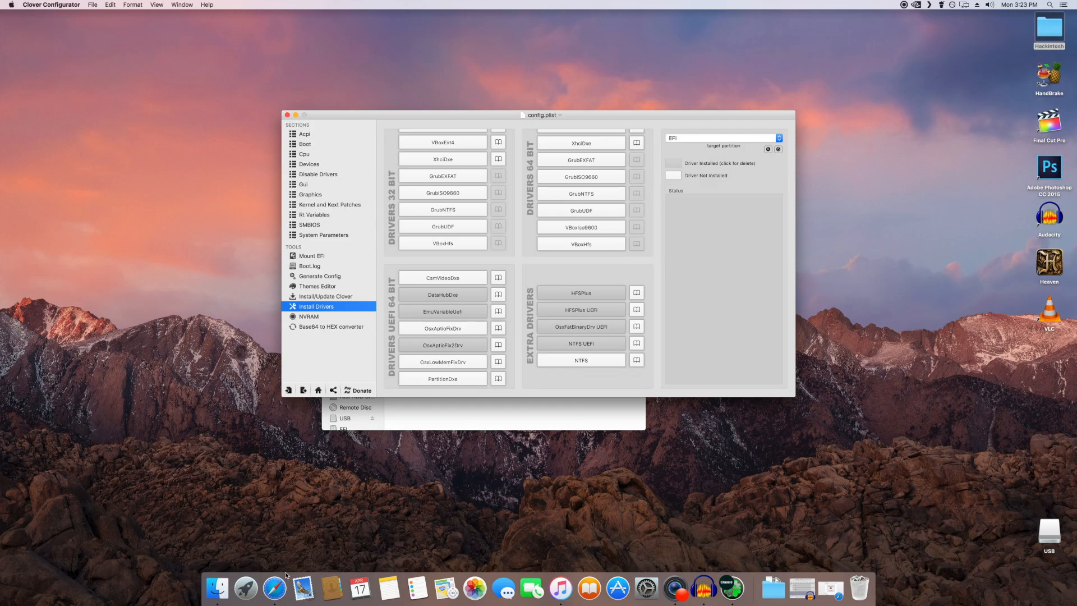
Step: In Finder, open the EFI partition's EFI/CLOVER/kexts/Other folder
click(219, 588)
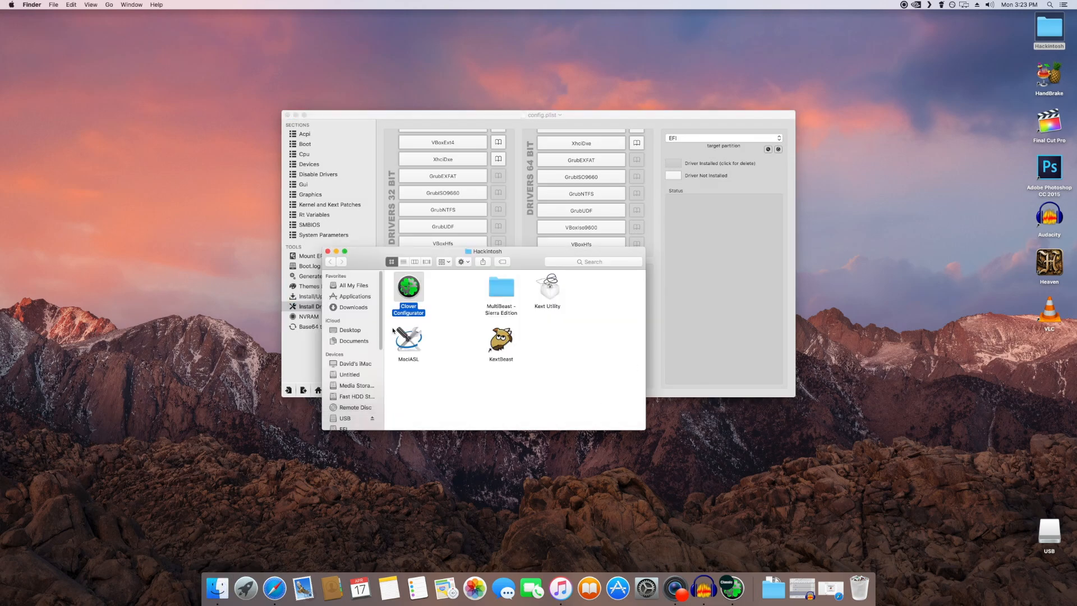
scroll(359, 364, down, 5)
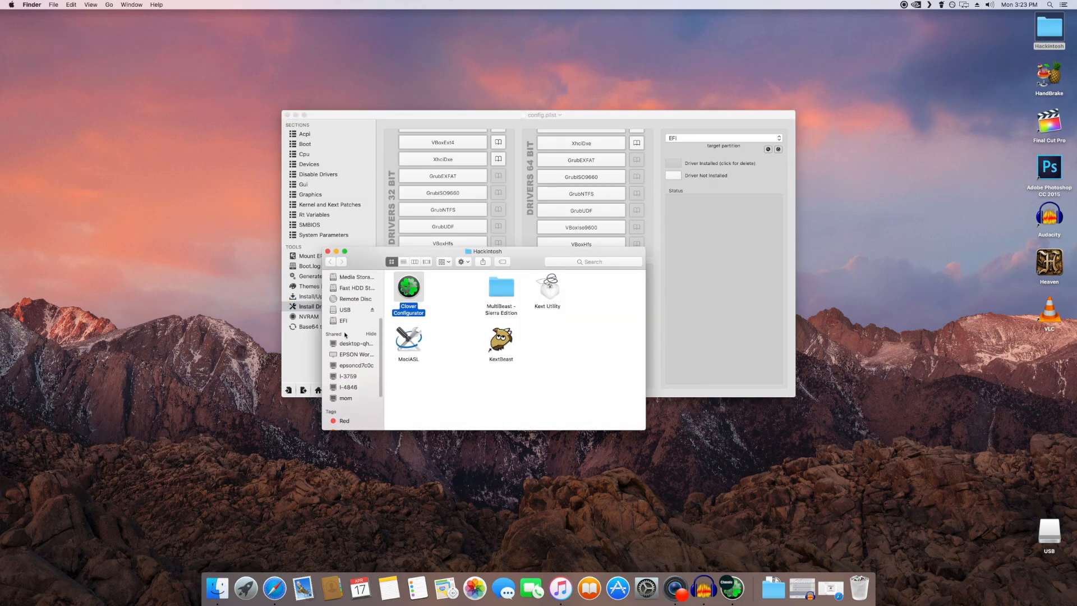
click(346, 322)
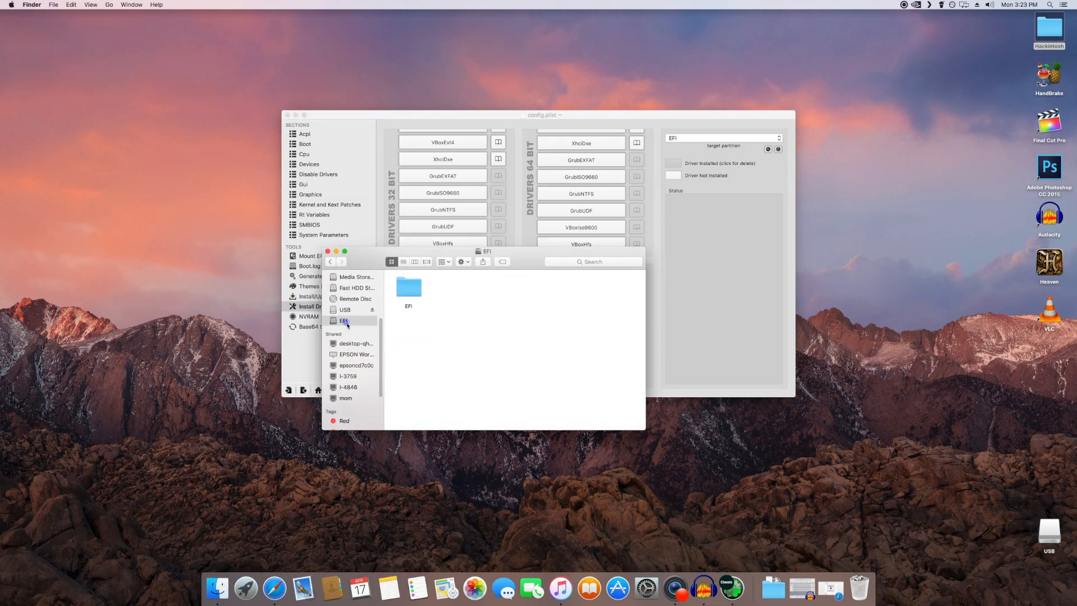
double_click(406, 300)
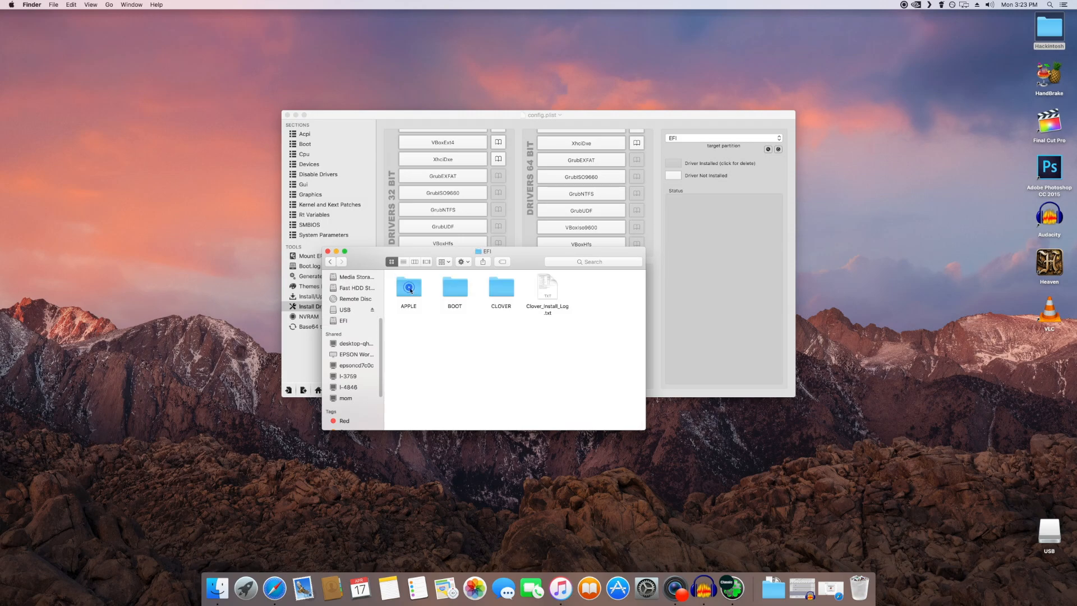
double_click(502, 292)
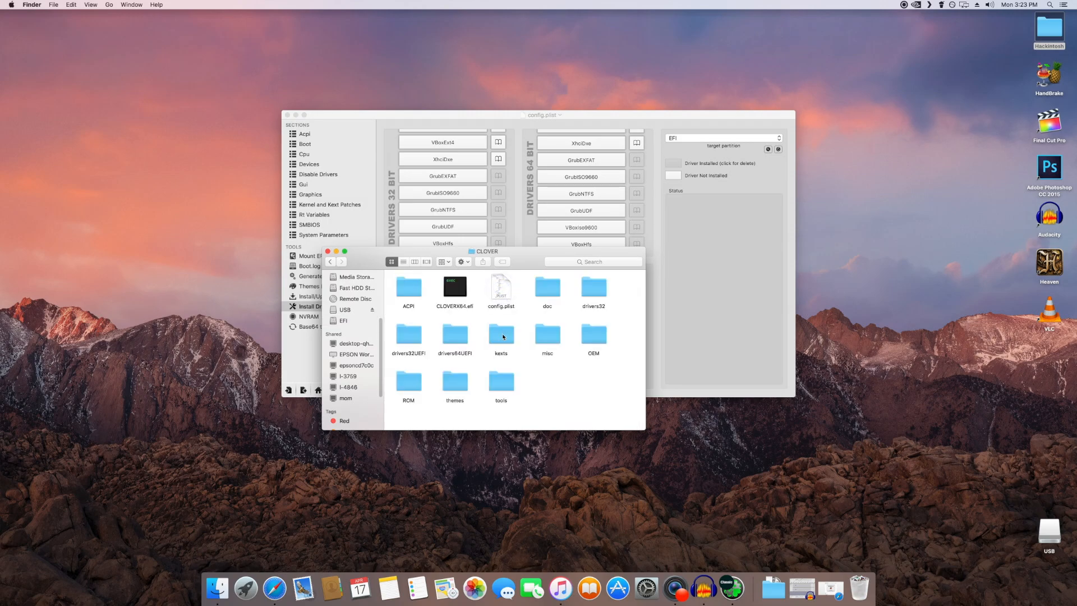
double_click(503, 337)
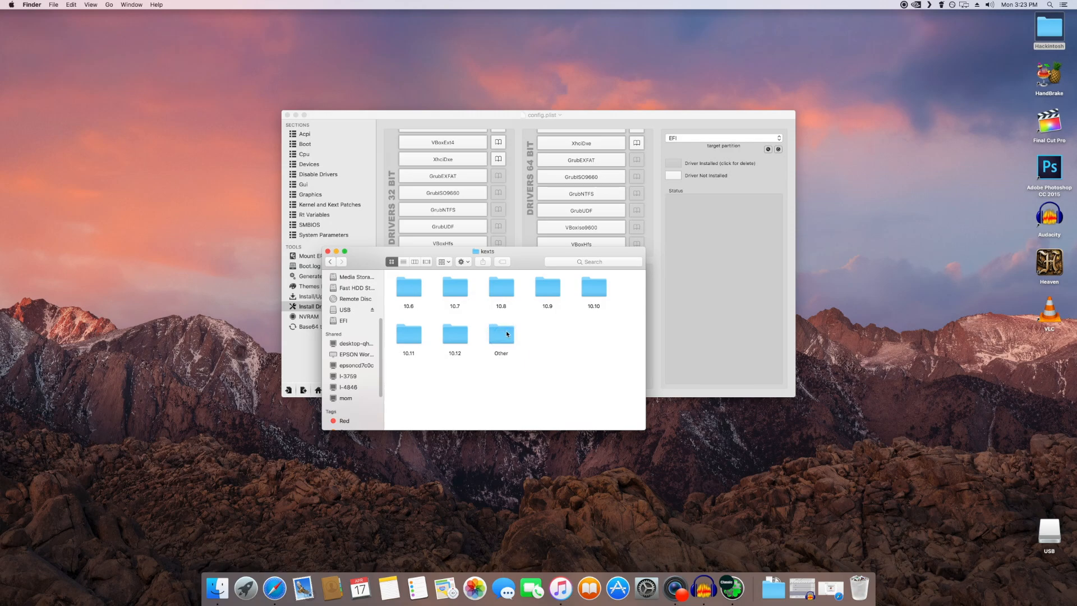
double_click(507, 334)
click(558, 345)
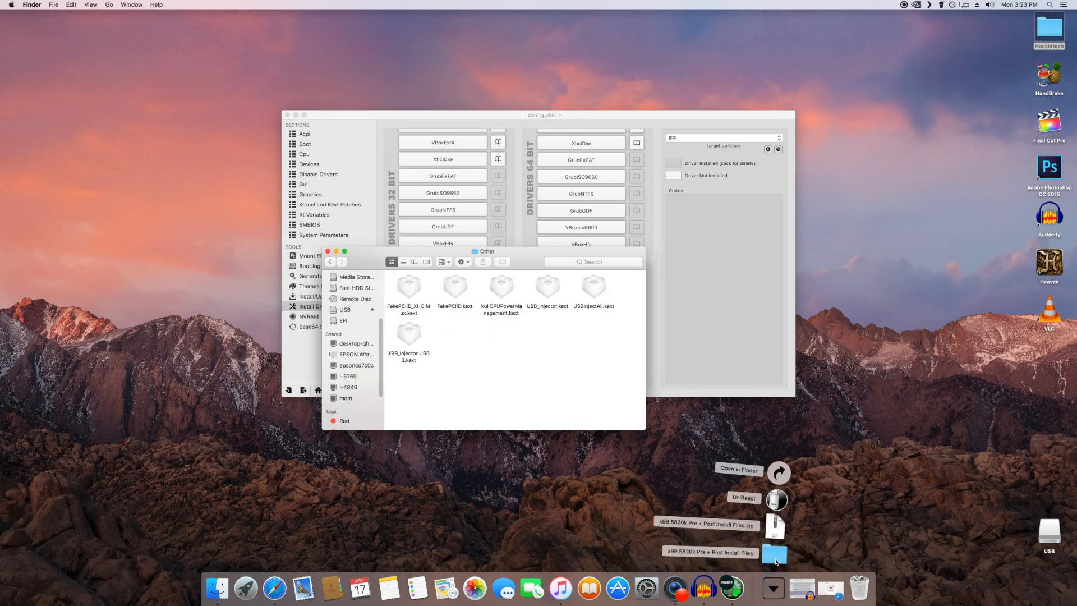
Step: Open the downloaded x99 5820k Pre + Post Install Files folder beside the Other folder and compare the kexts in both
click(777, 555)
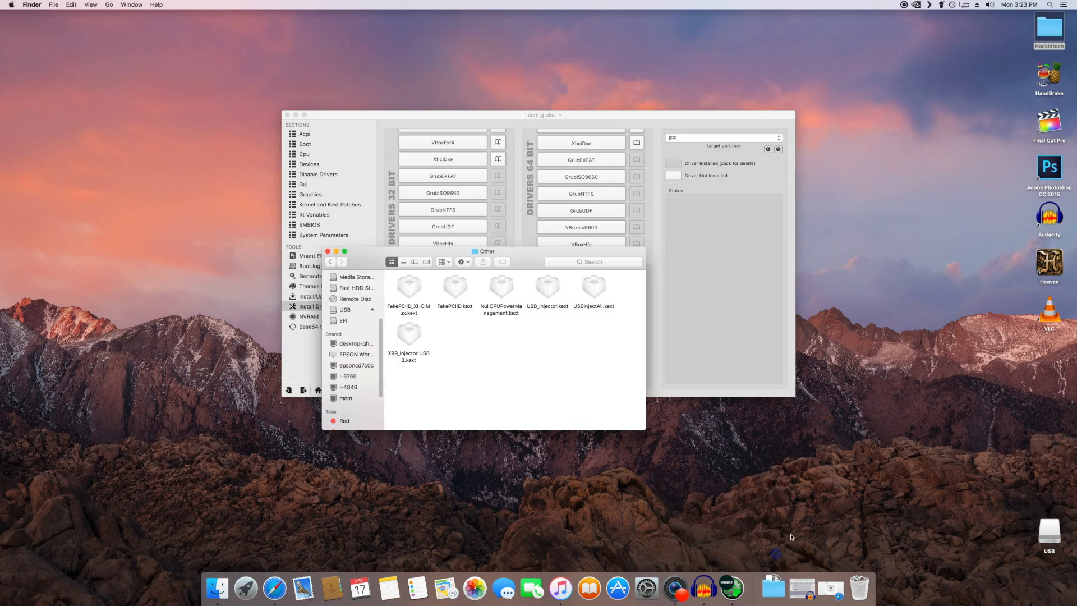
drag(486, 261, 779, 238)
drag(895, 336, 828, 259)
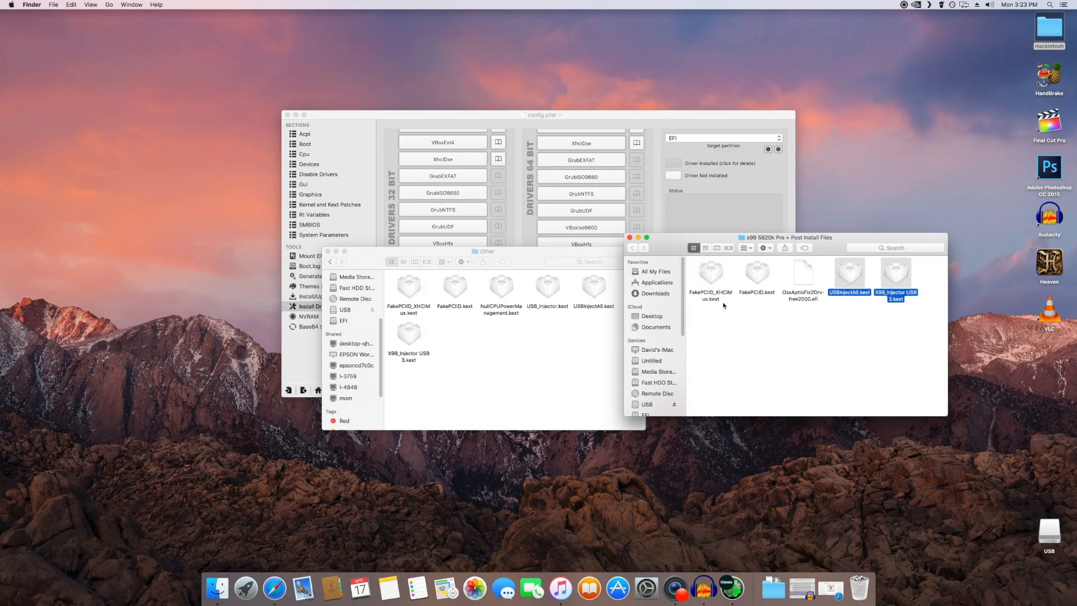
click(473, 338)
drag(605, 366, 404, 293)
click(512, 338)
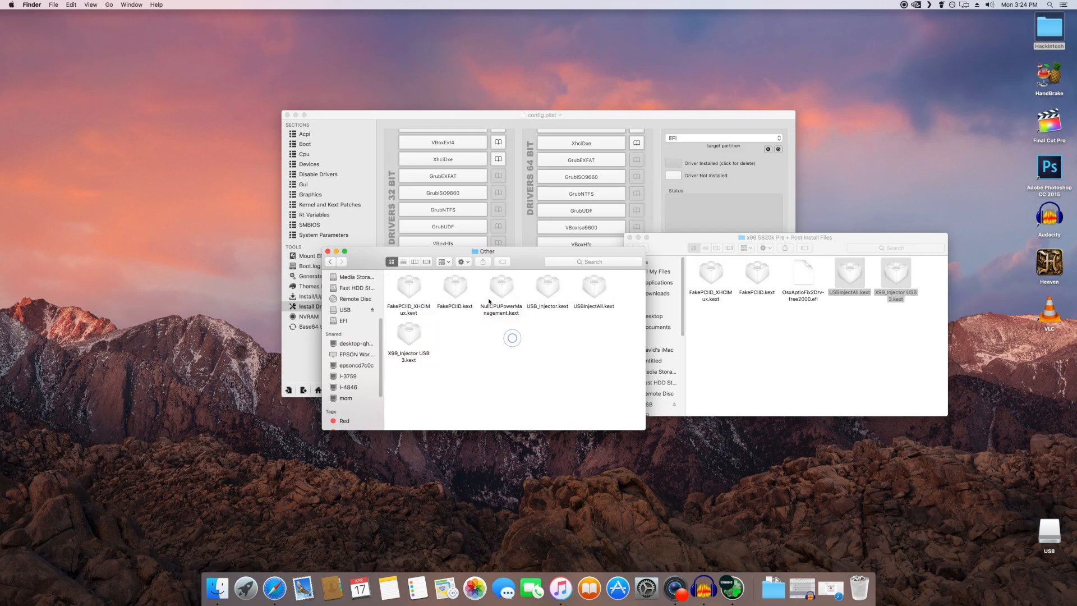
Step: Go back to the kexts folder, open its 10.12 subfolder and check the kexts inside
click(332, 262)
click(474, 368)
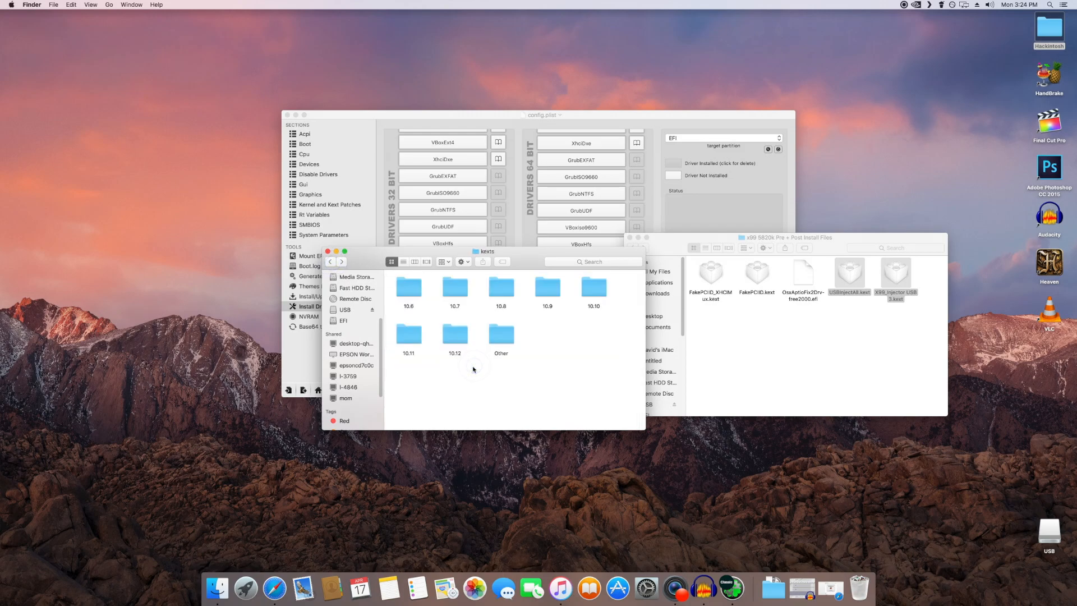
right_click(526, 345)
click(503, 385)
double_click(457, 340)
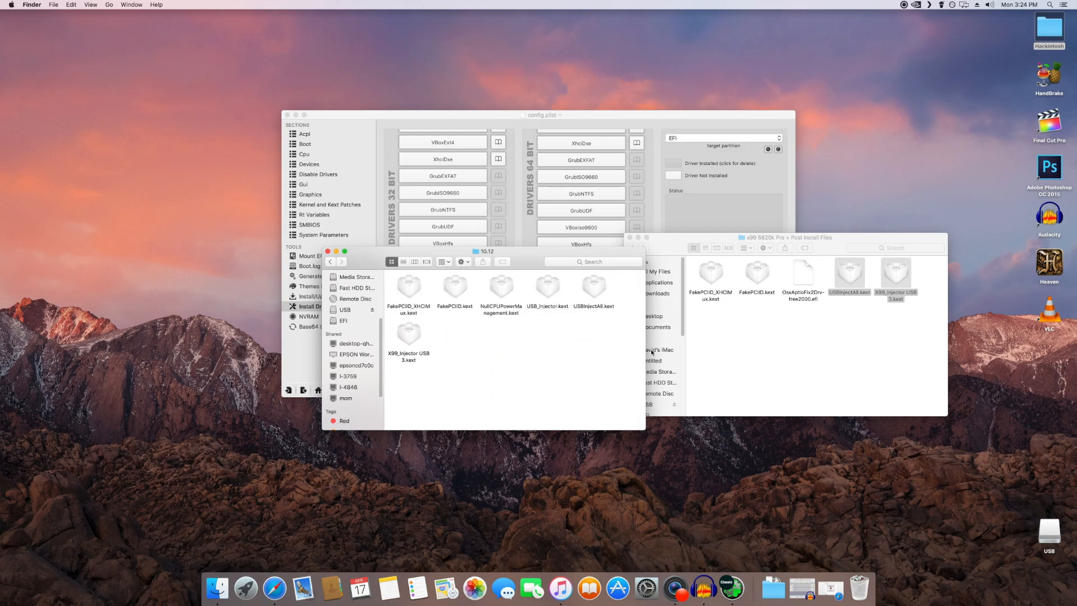
drag(616, 368, 415, 282)
click(534, 350)
Step: Close both Finder windows, return Clover Configurator to its start page and quit it
click(328, 252)
click(629, 238)
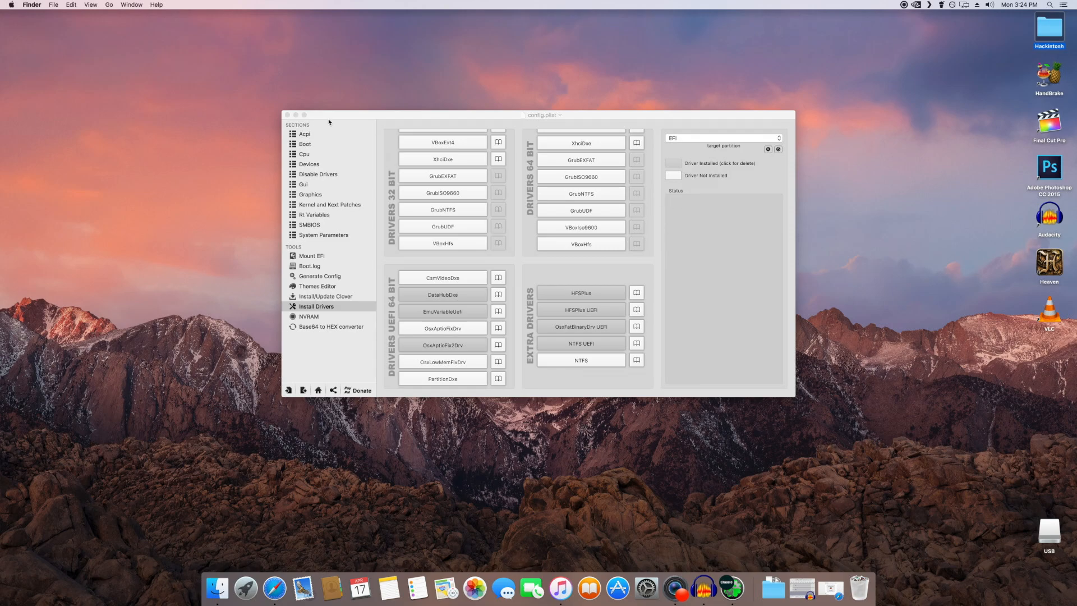
click(318, 390)
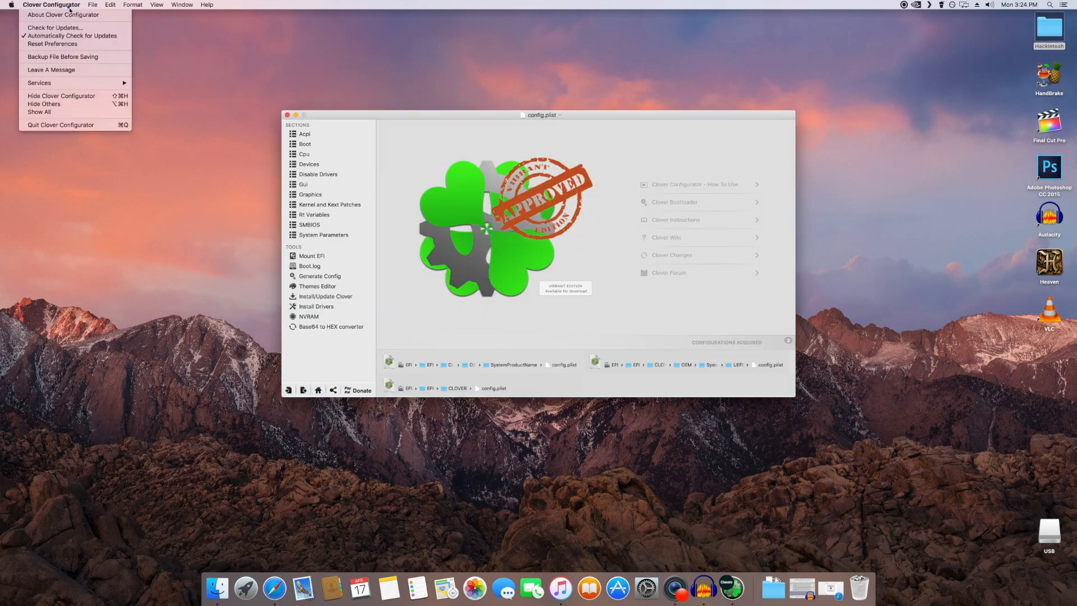
click(337, 364)
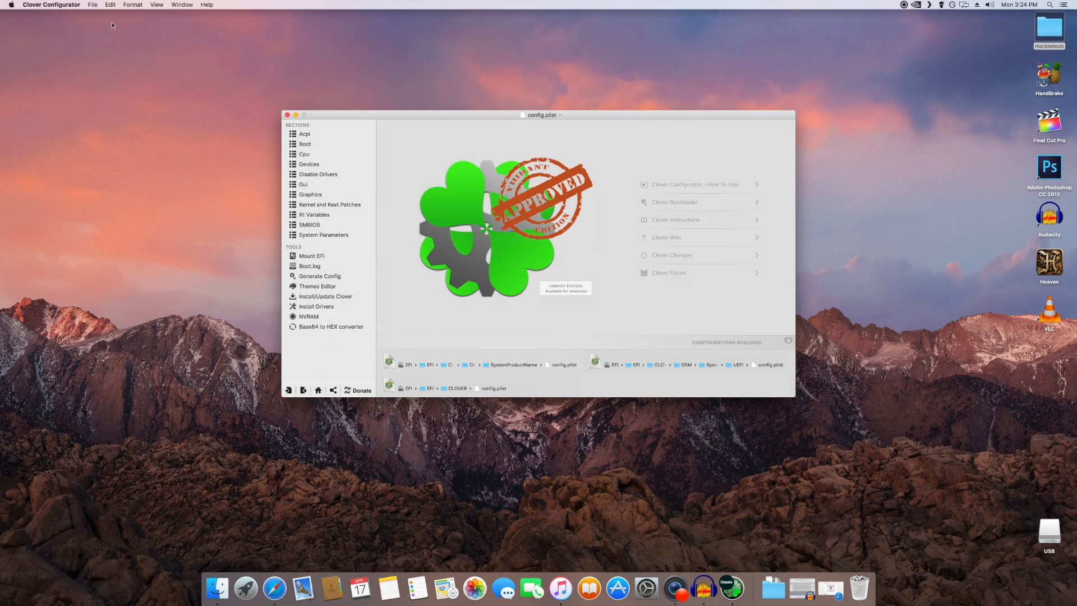
click(53, 5)
click(77, 126)
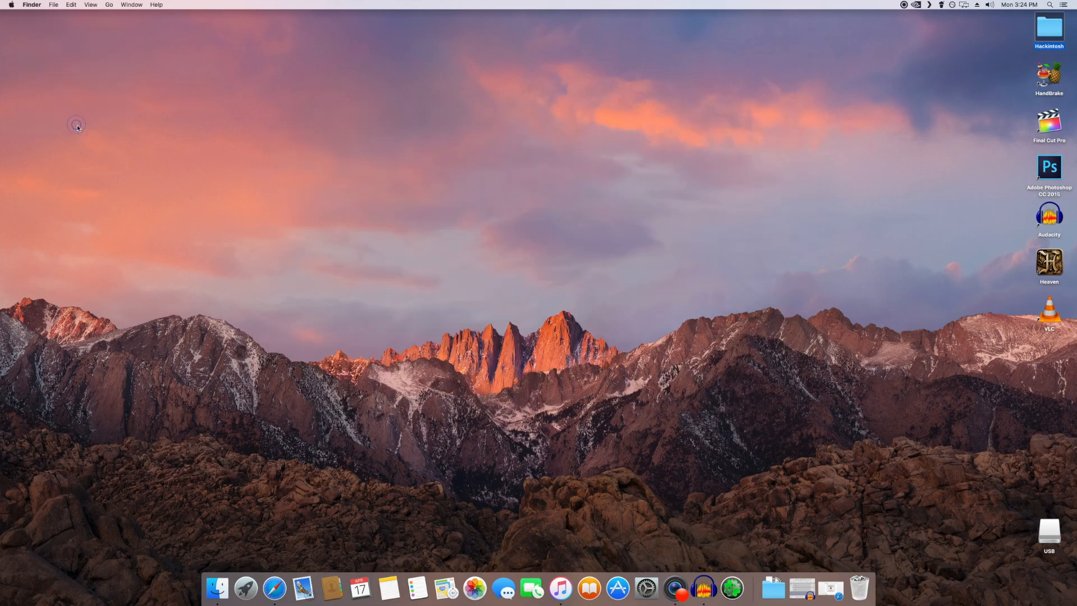
click(898, 168)
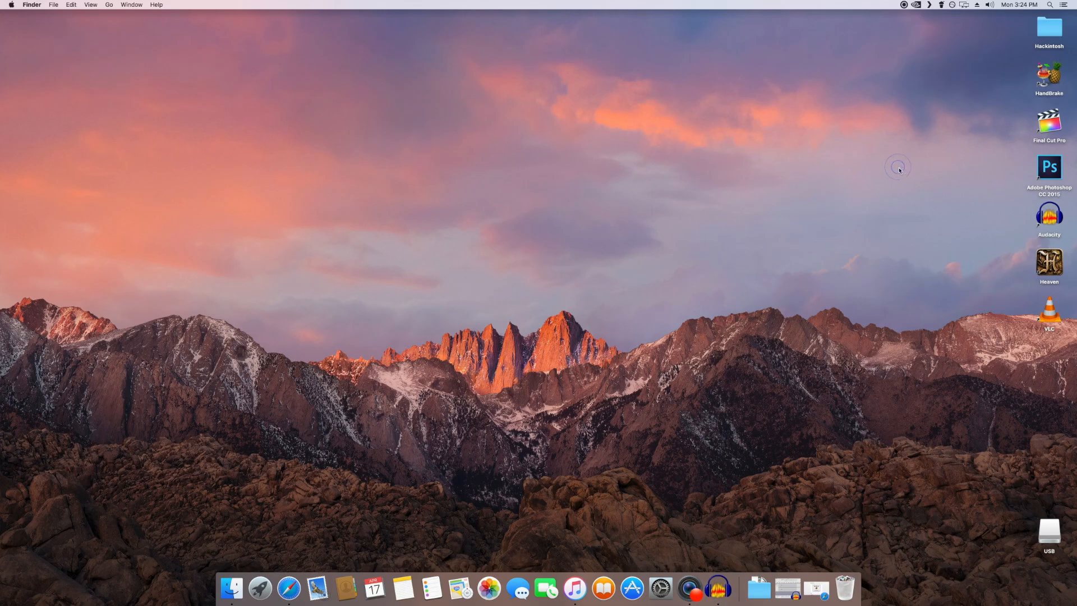